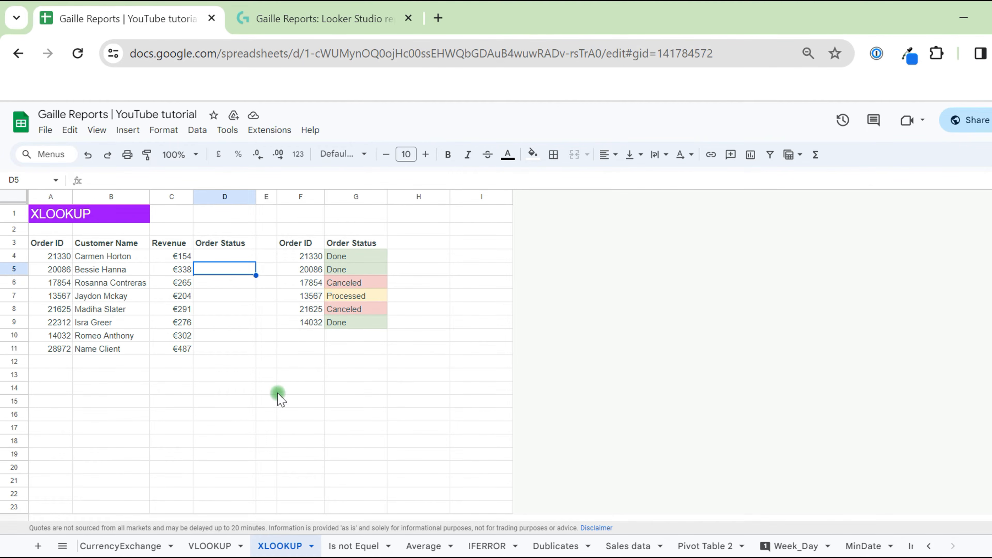
{"action": "left_click", "coordinate": [246, 360]}
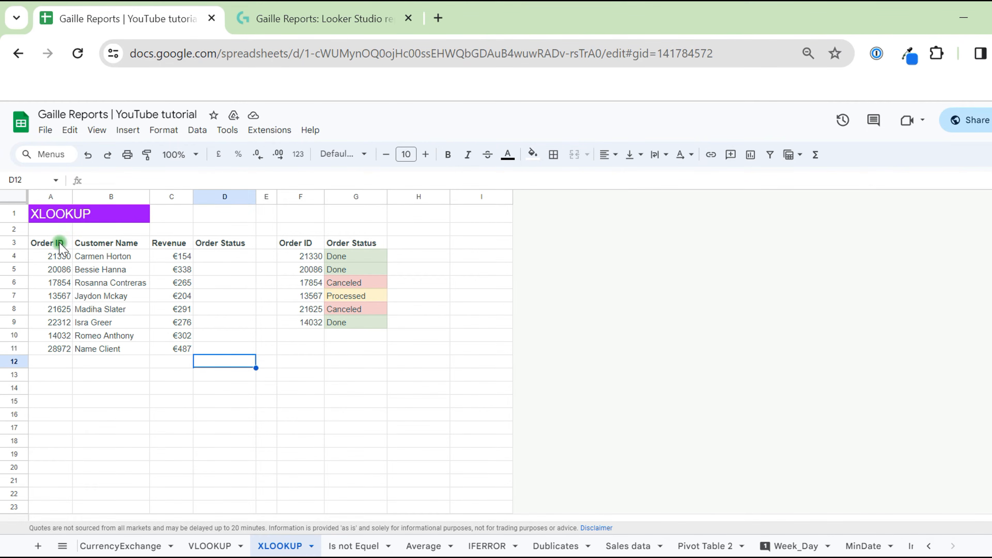
{"action": "left_click_drag", "start_coordinate": [54, 242], "coordinate": [245, 364]}
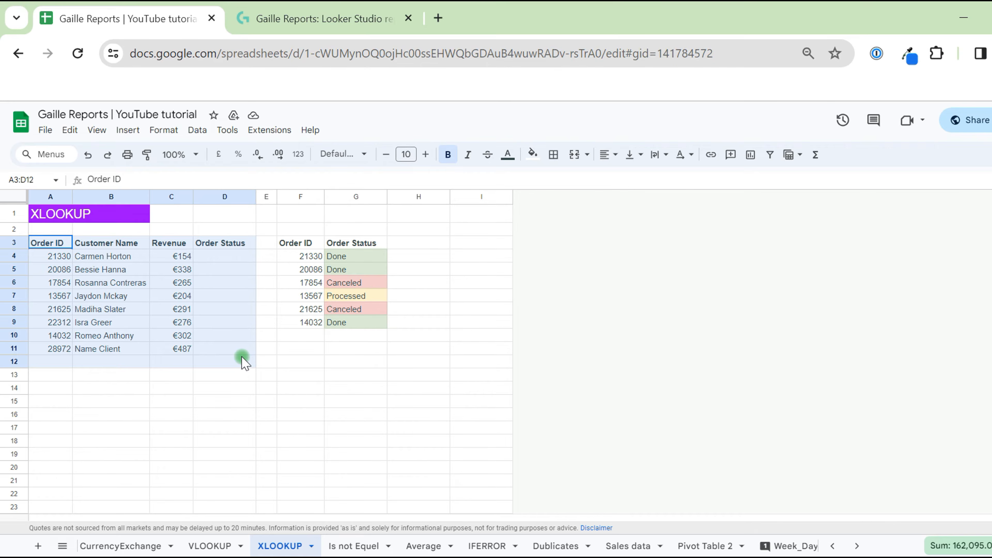
{"action": "left_click", "coordinate": [136, 283]}
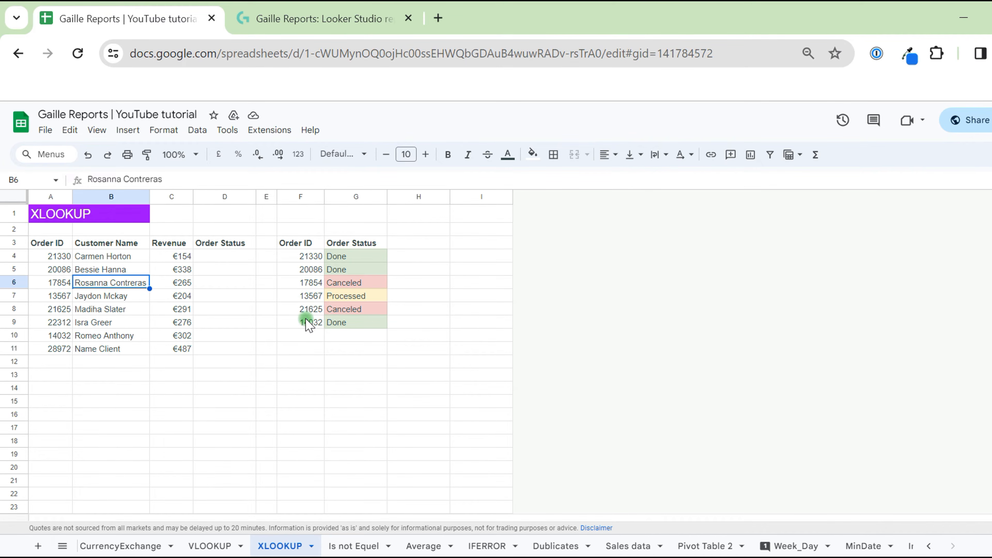
{"action": "left_click", "coordinate": [374, 259]}
Start an XLOOKUP formula in D4, the first cell under the Order Status header.
{"action": "left_click", "coordinate": [219, 257]}
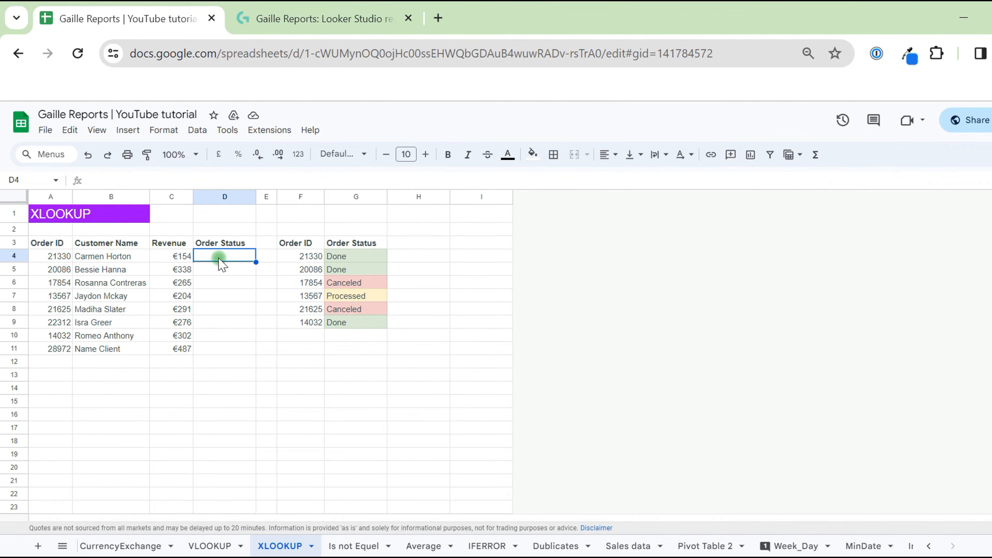
{"action": "type", "text": "="}
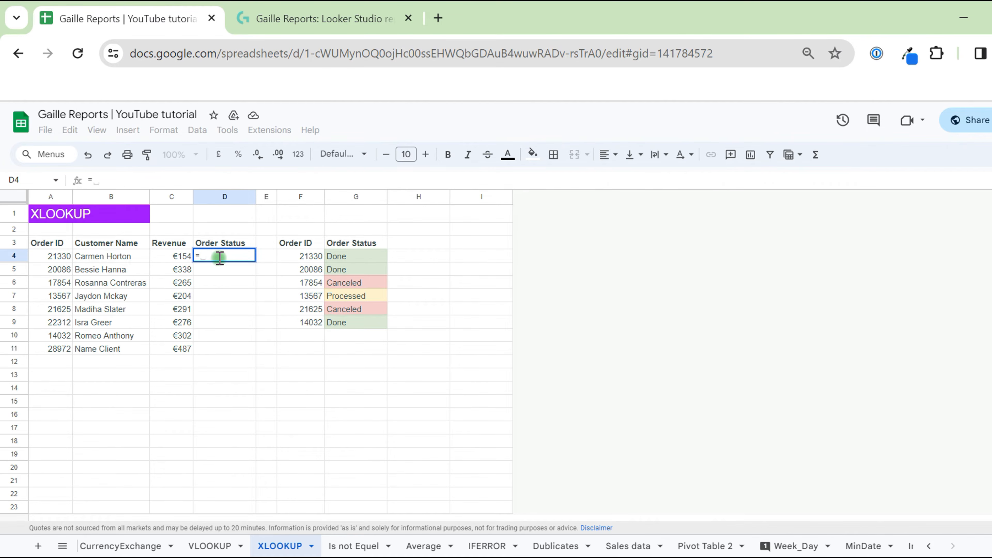
{"action": "type", "text": "x"}
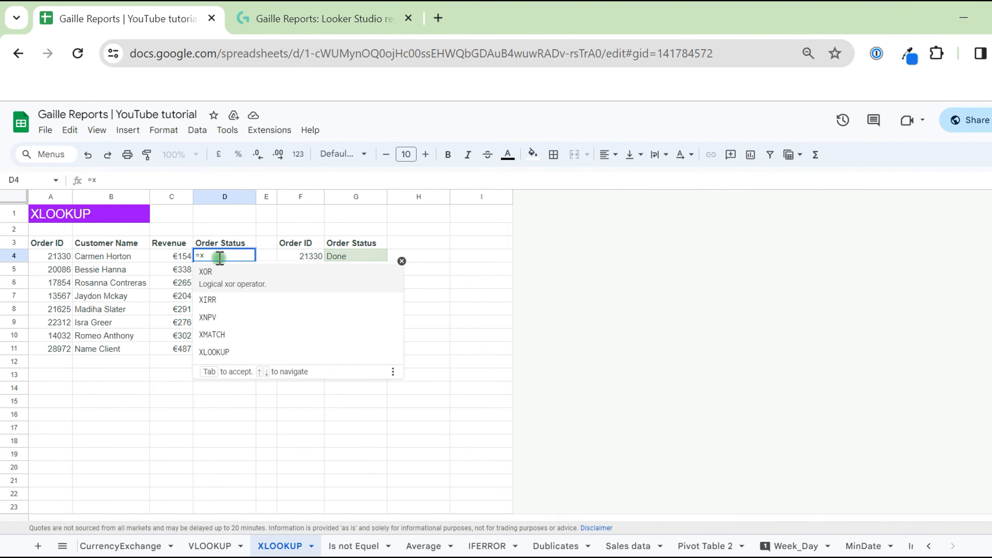
{"action": "type", "text": "l"}
{"action": "left_click", "coordinate": [246, 291]}
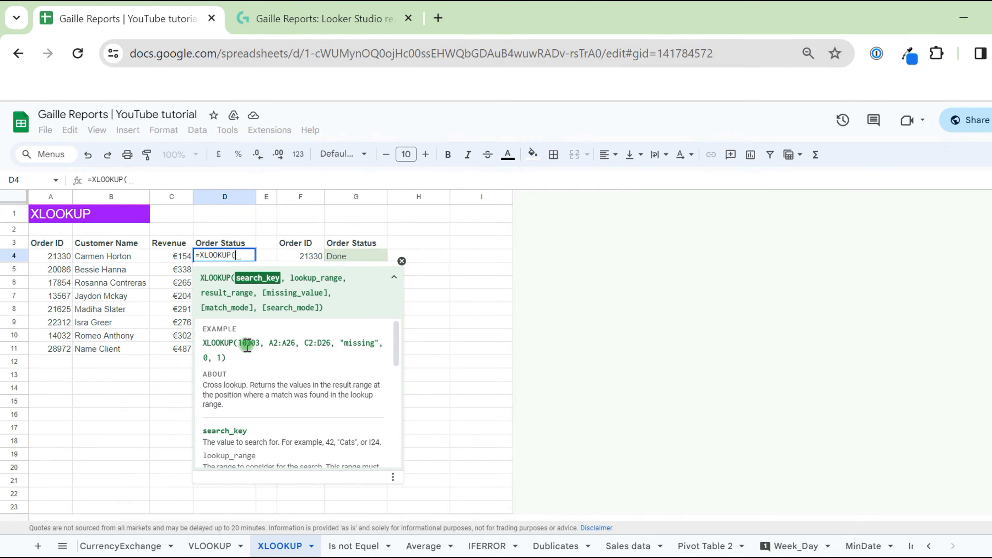
{"action": "left_click", "coordinate": [59, 259]}
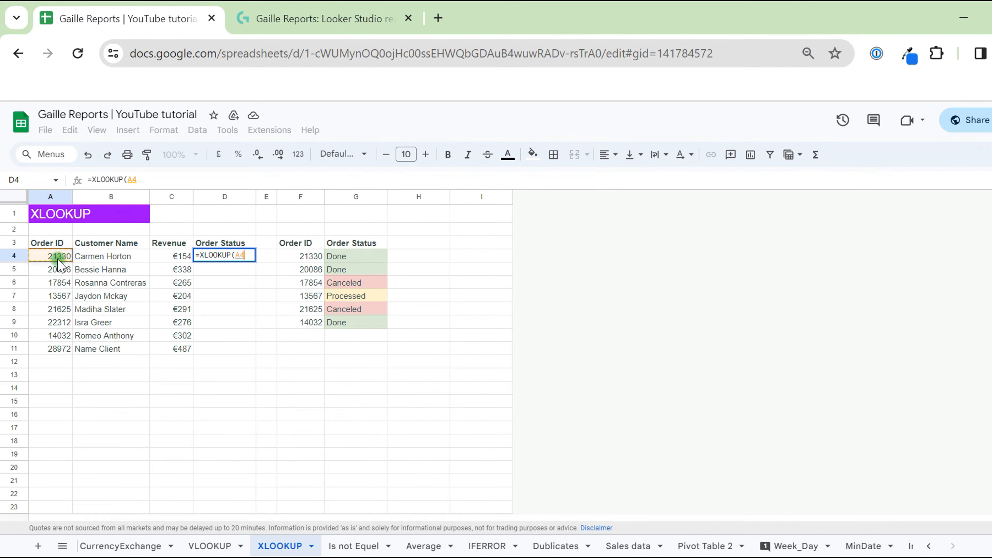
{"action": "key", "text": "BackSpace"}
{"action": "key", "text": "BackSpace"}
{"action": "type", "text": "("}
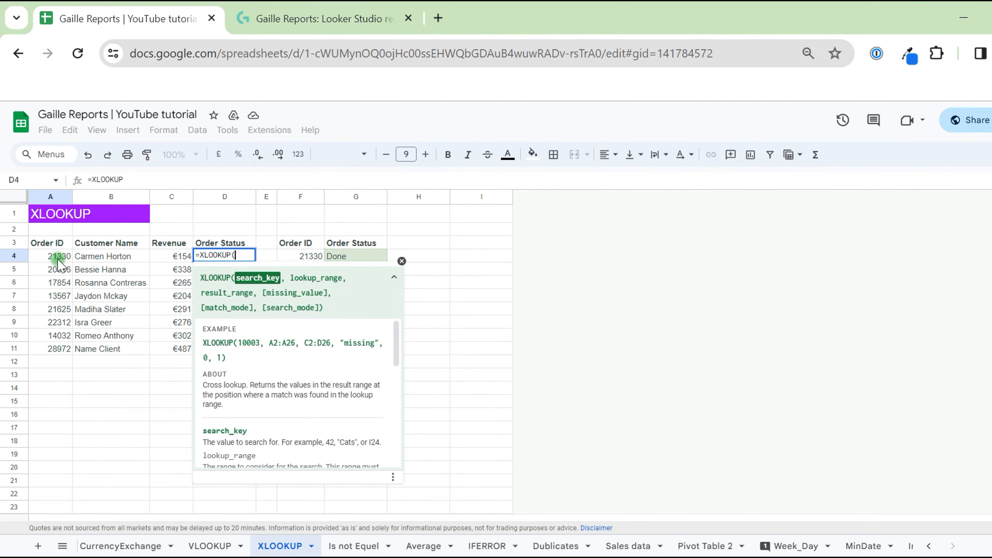
{"action": "type", "text": "21"}
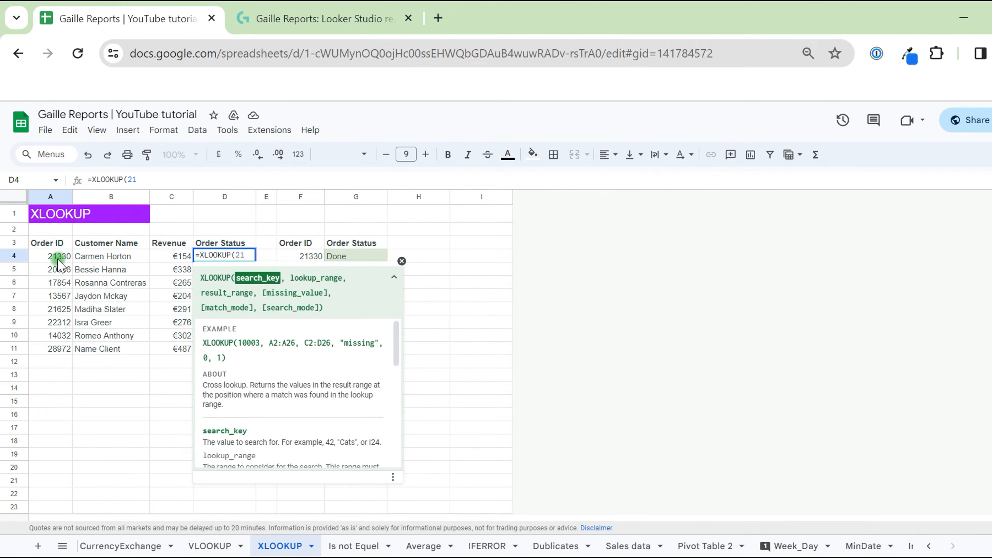
{"action": "type", "text": "330"}
{"action": "key", "text": "BackSpace"}
{"action": "key", "text": "BackSpace"}
{"action": "key", "text": "BackSpace"}
{"action": "key", "text": "BackSpace"}
{"action": "key", "text": "BackSpace"}
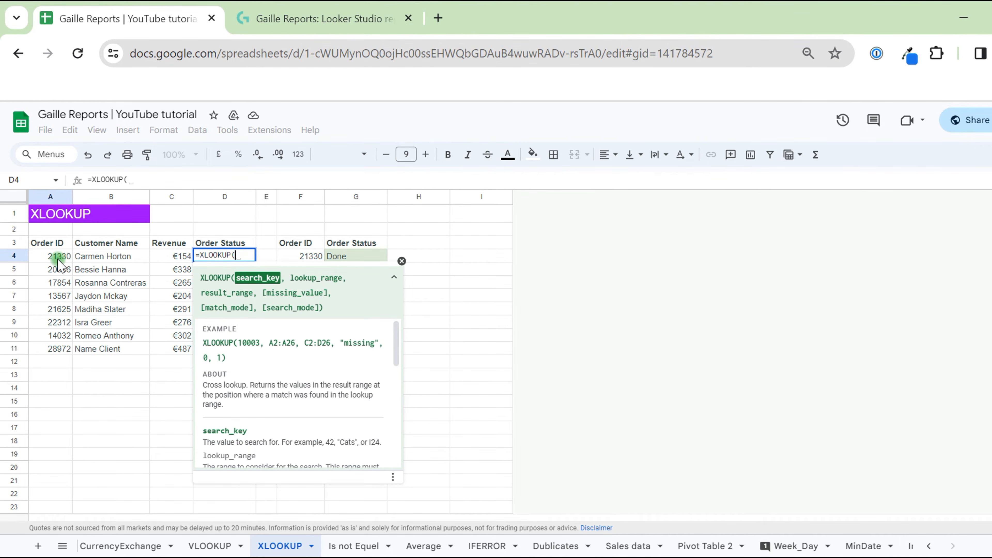
Set A4 as the search key and F3:F9 as the lookup range of the XLOOKUP formula.
{"action": "left_click", "coordinate": [65, 258]}
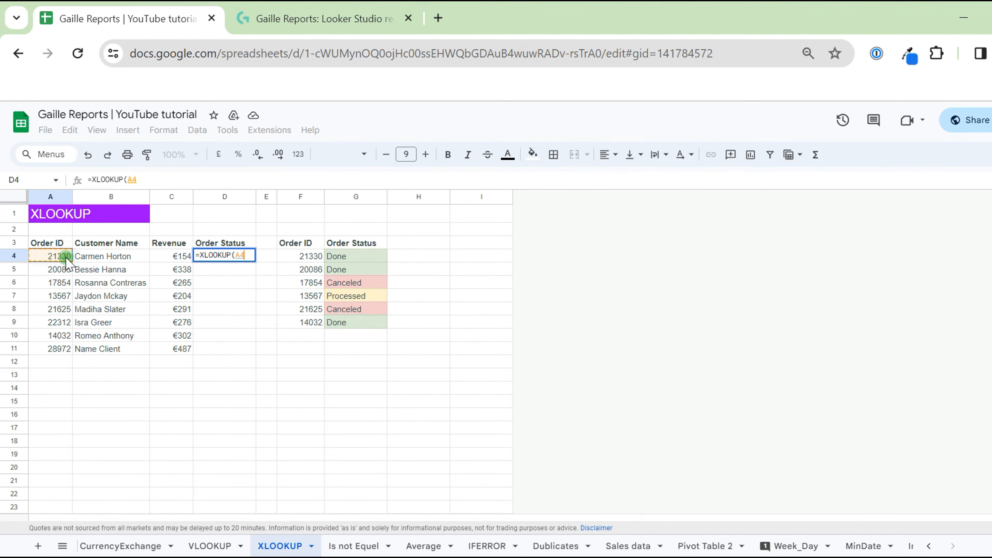
{"action": "type", "text": ","}
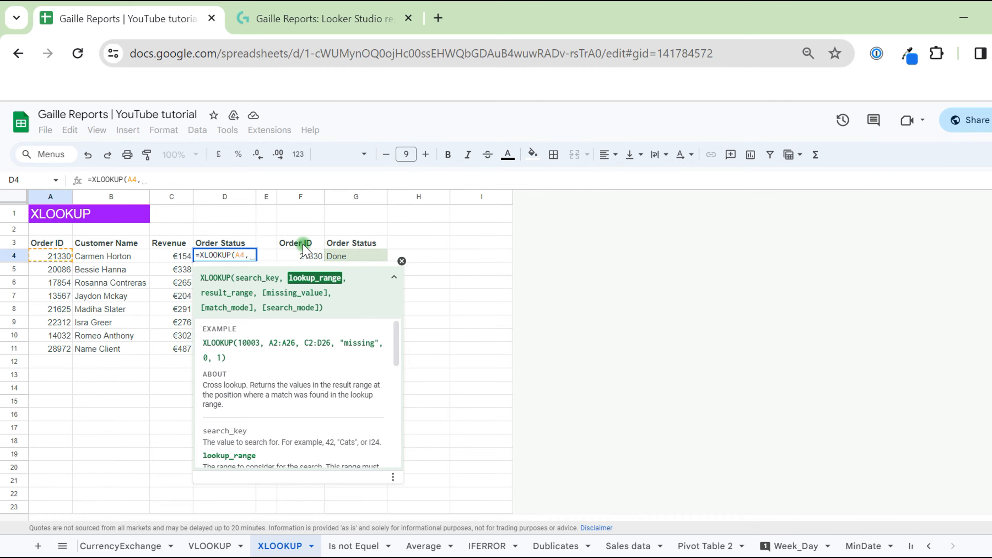
{"action": "left_click", "coordinate": [302, 197]}
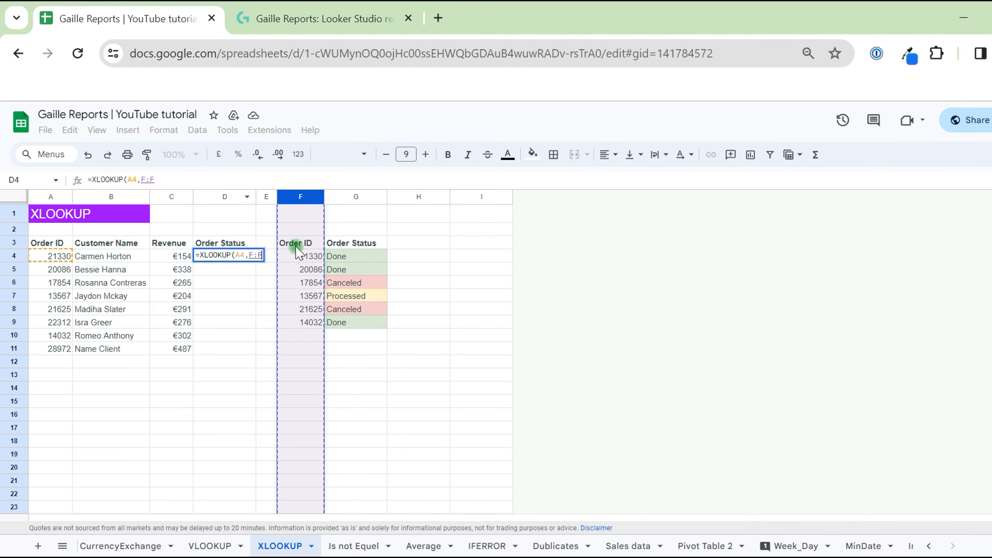
{"action": "left_click_drag", "start_coordinate": [296, 243], "coordinate": [304, 331]}
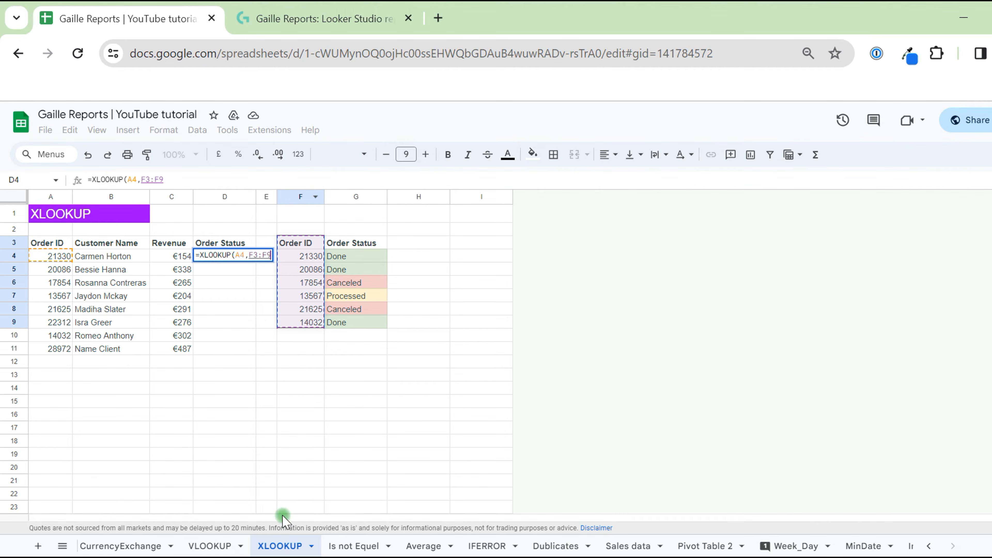
Complete the D4 formula with the whole column G as the result range and enter it.
{"action": "type", "text": ","}
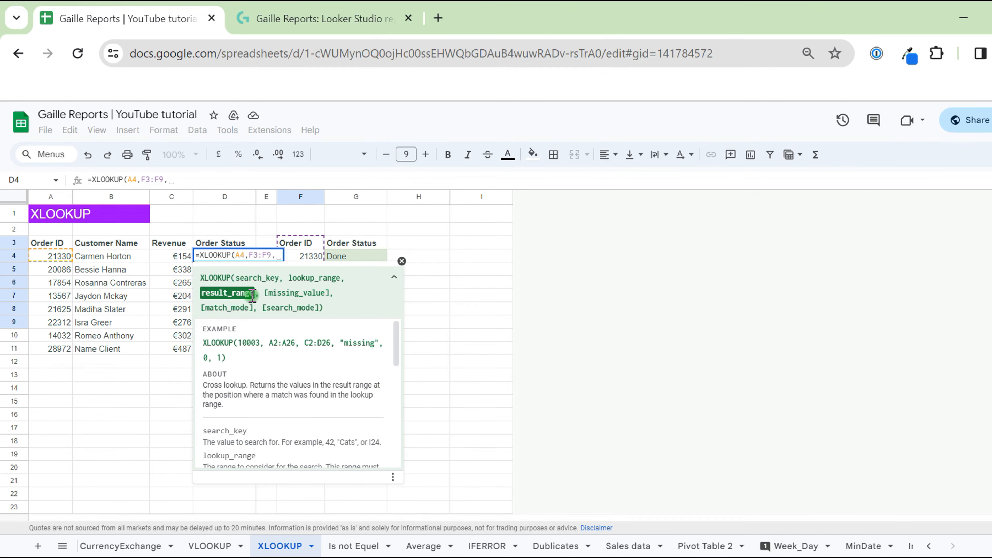
{"action": "left_click", "coordinate": [357, 199]}
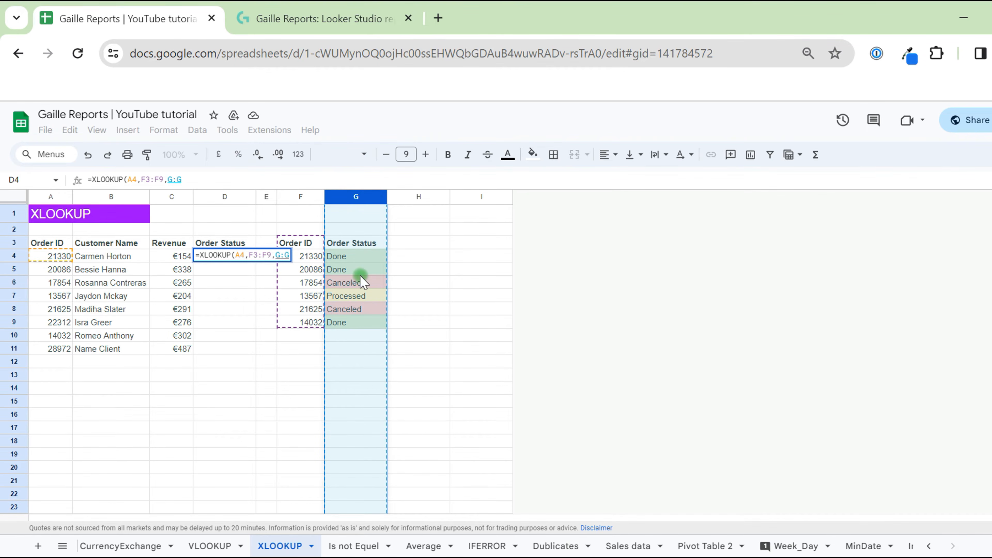
{"action": "left_click", "coordinate": [201, 179]}
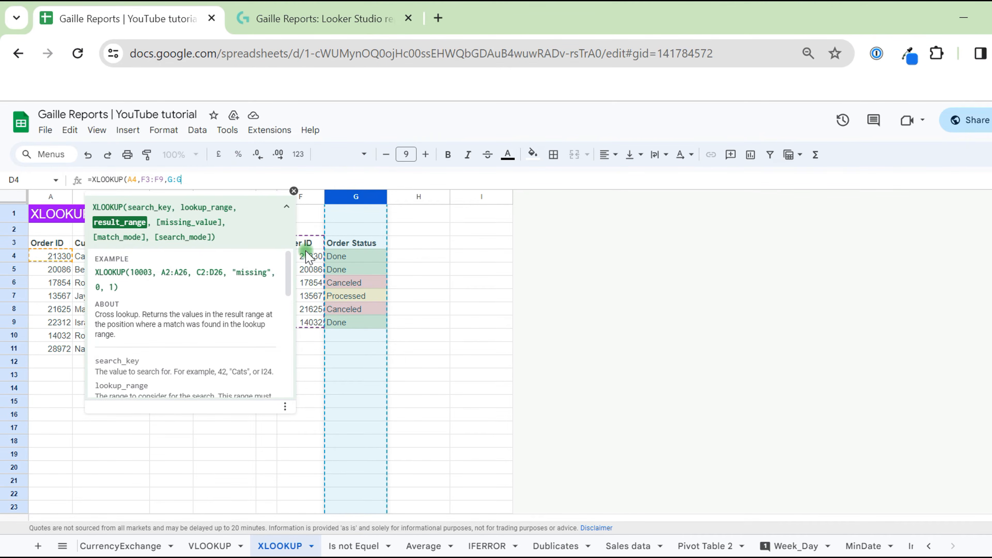
{"action": "key", "text": "Return"}
Change the result range in the D4 formula to G3:G9.
{"action": "left_click_drag", "start_coordinate": [365, 244], "coordinate": [370, 329]}
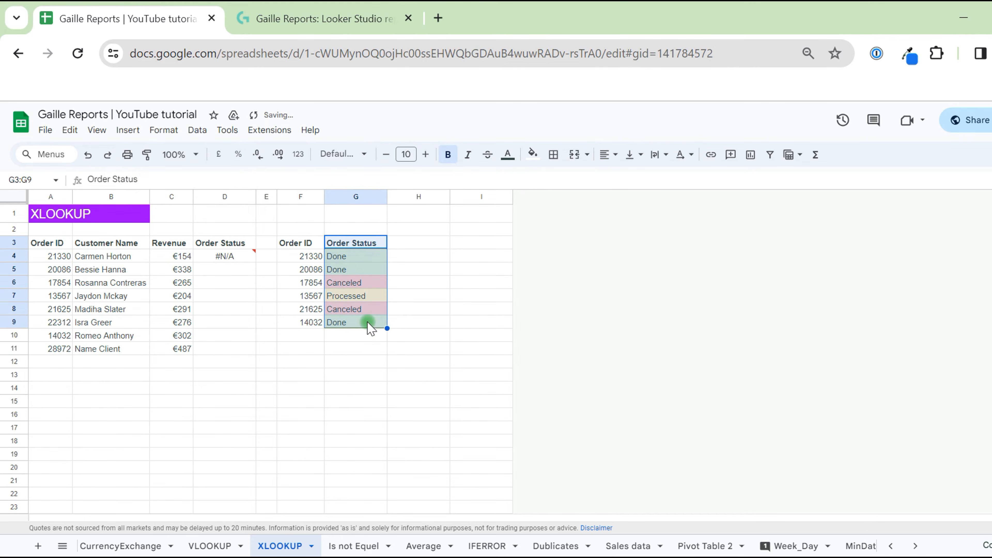
{"action": "left_click", "coordinate": [224, 258]}
{"action": "left_click", "coordinate": [177, 179]}
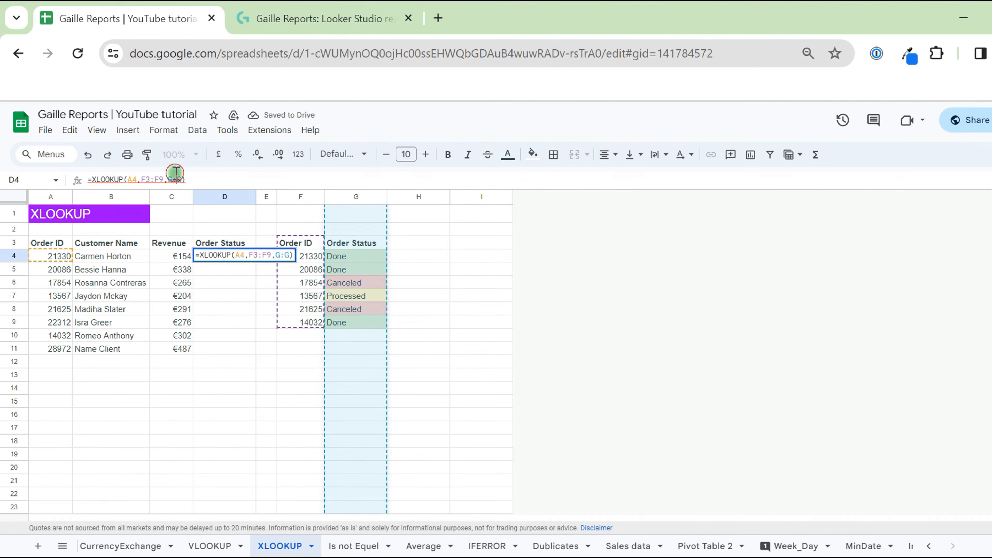
{"action": "type", "text": "3:F"}
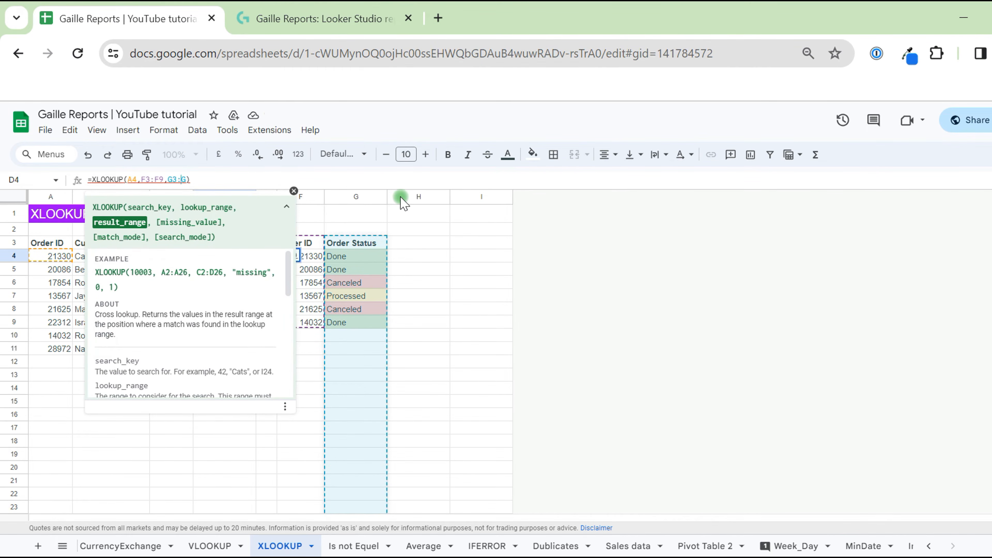
{"action": "type", "text": "9"}
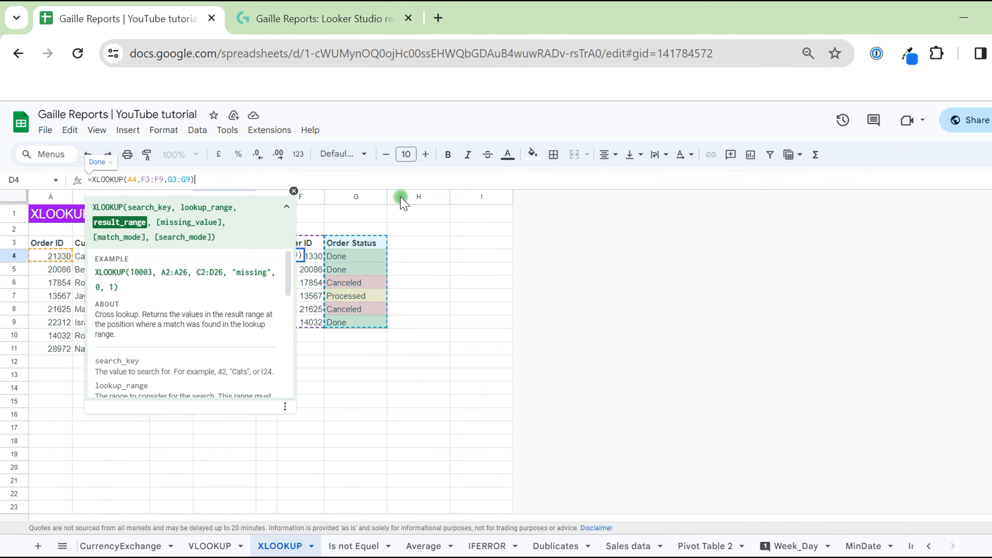
Add "No found!" as the missing value of the D4 formula and enter it.
{"action": "key", "text": "Left"}
{"action": "type", "text": ","}
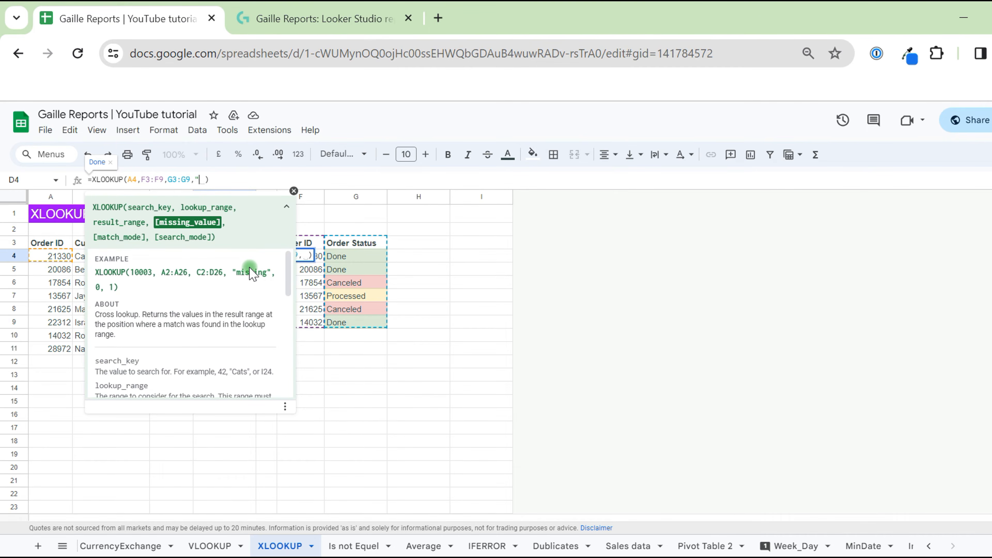
{"action": "type", "text": "\"No found!\""}
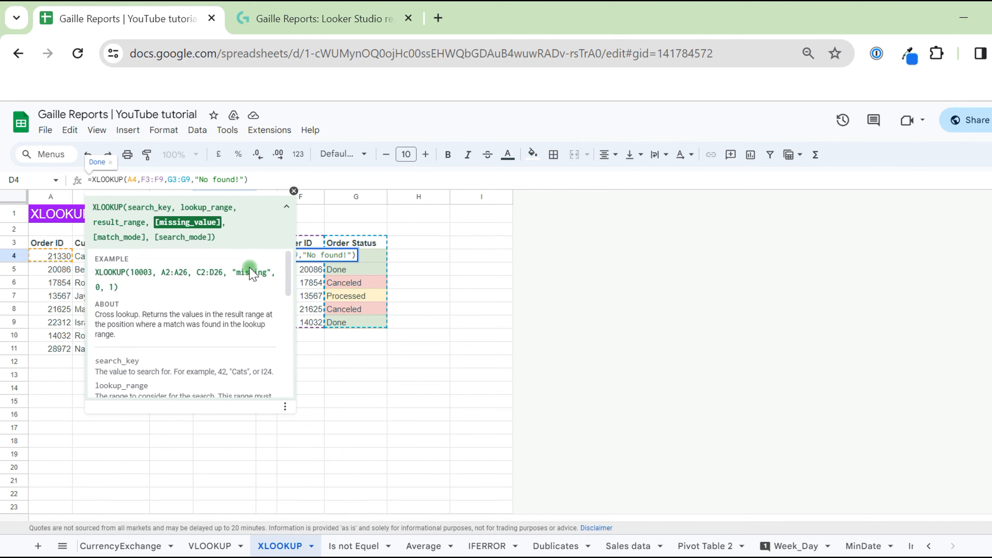
{"action": "key", "text": "Return"}
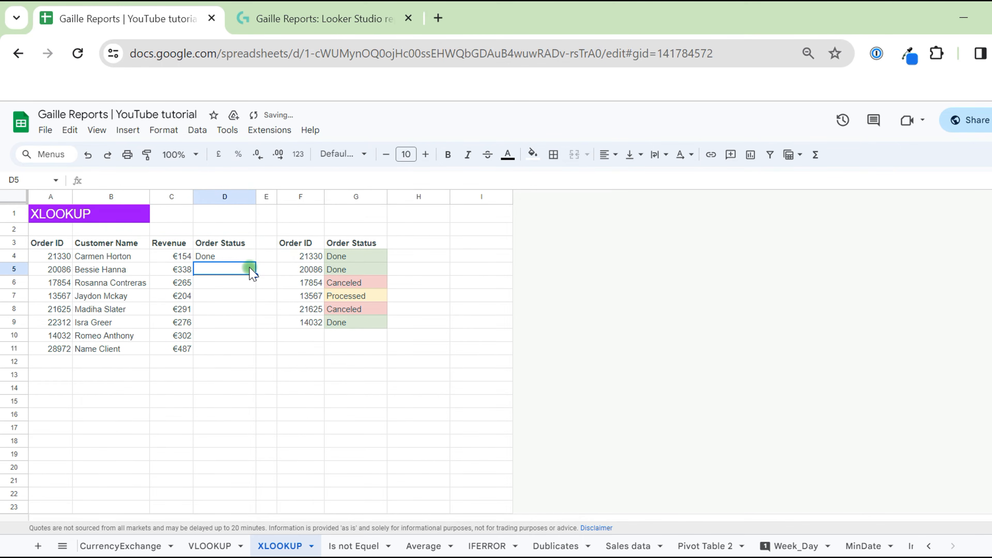
Test the missing value by clearing the order ID in F4, check D4, and undo the deletion.
{"action": "left_click", "coordinate": [233, 256]}
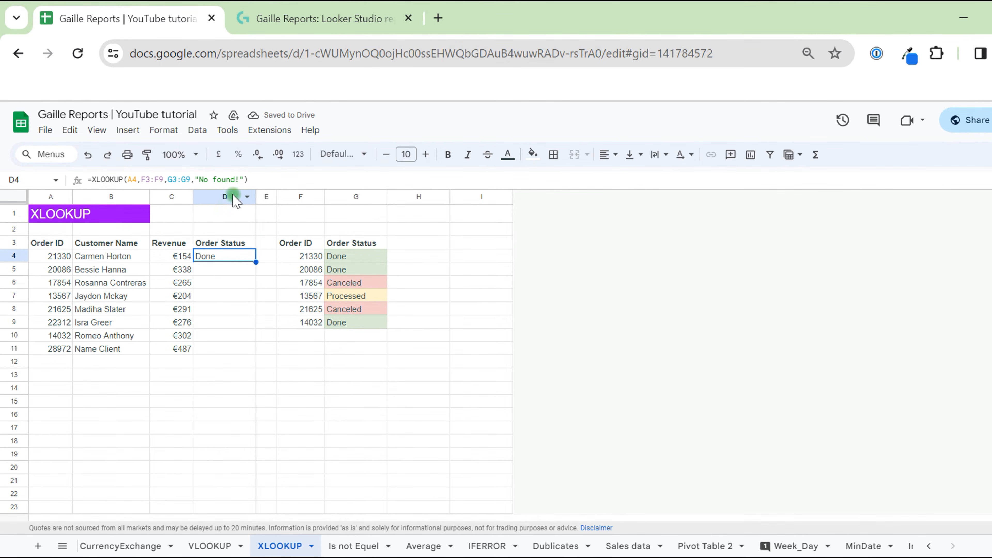
{"action": "left_click", "coordinate": [292, 261]}
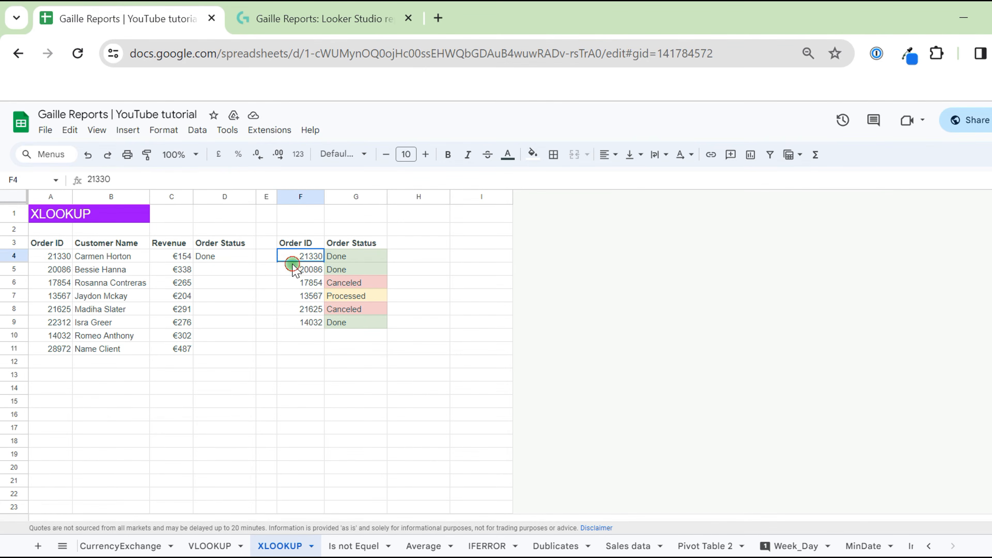
{"action": "key", "text": "Delete"}
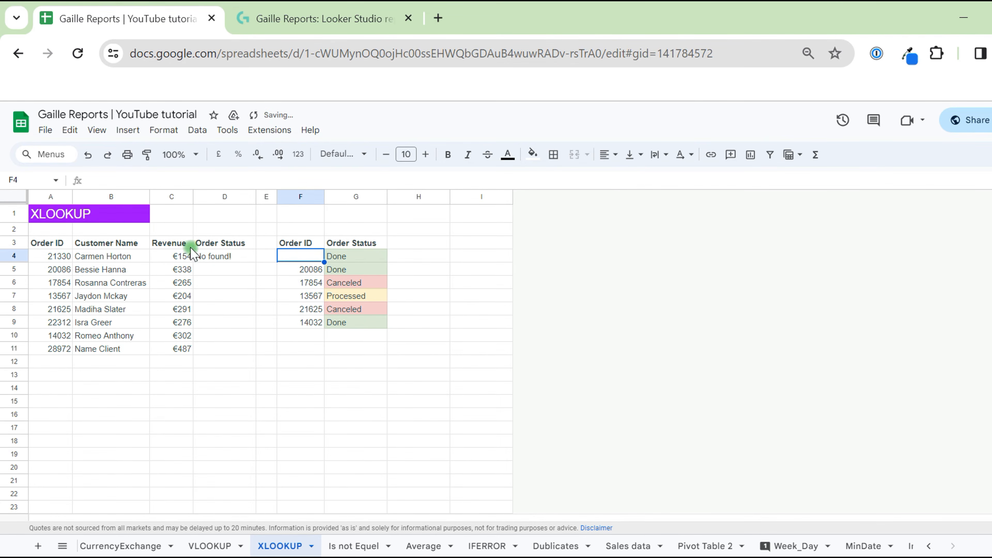
{"action": "left_click", "coordinate": [228, 257]}
{"action": "key", "text": "ctrl+z"}
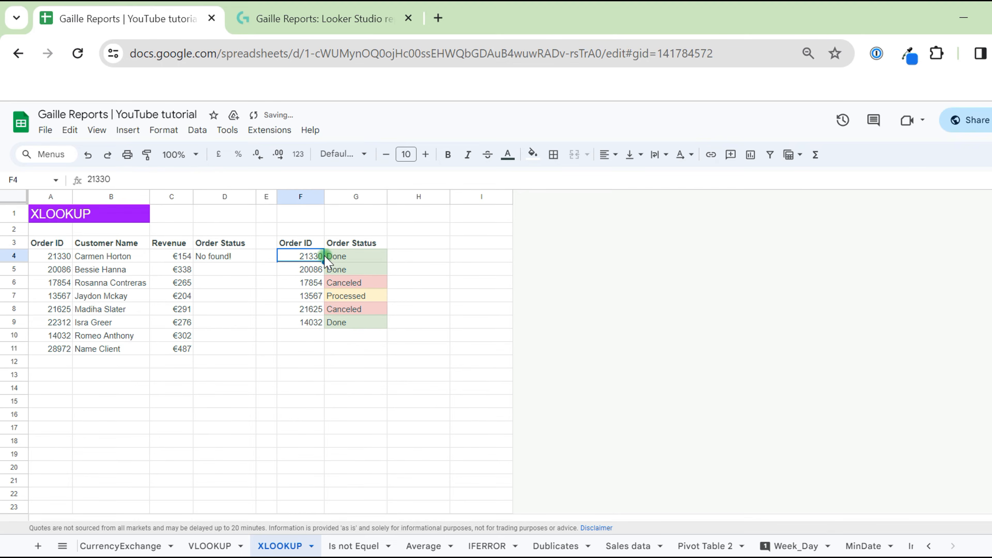
{"action": "left_click", "coordinate": [338, 367]}
Make both ranges in the D4 formula absolute as $F$3:$F$9 and $G$3:$G$9.
{"action": "left_click", "coordinate": [234, 258]}
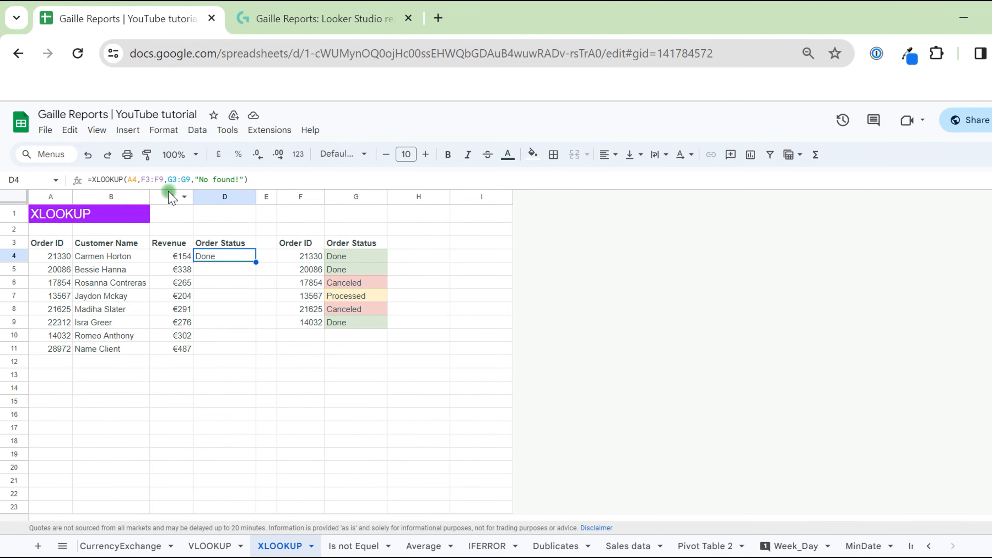
{"action": "left_click", "coordinate": [151, 179]}
{"action": "key", "text": "F4"}
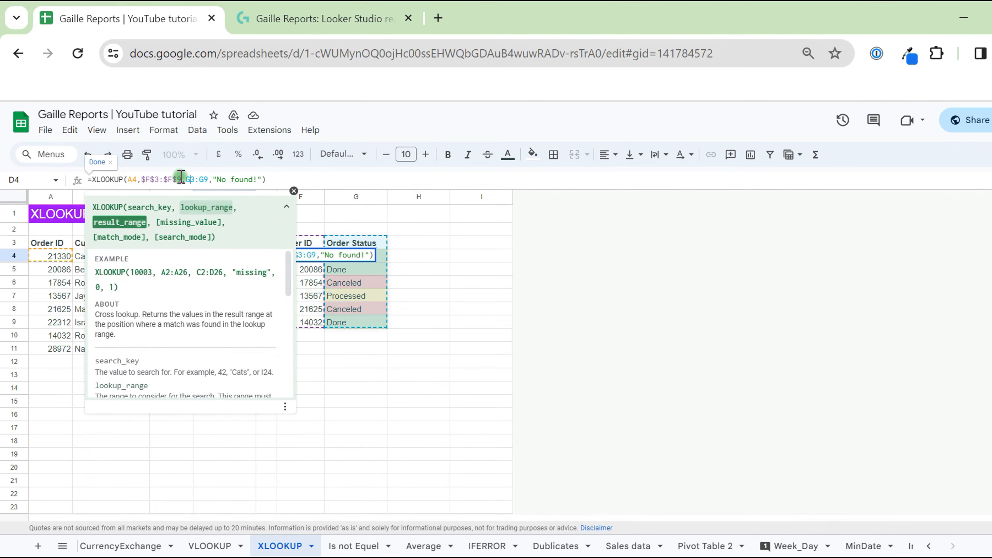
{"action": "left_click", "coordinate": [182, 179]}
{"action": "key", "text": "F4"}
{"action": "key", "text": "Return"}
Copy the XLOOKUP formula from D4 into D5:D11.
{"action": "key", "text": "Down"}
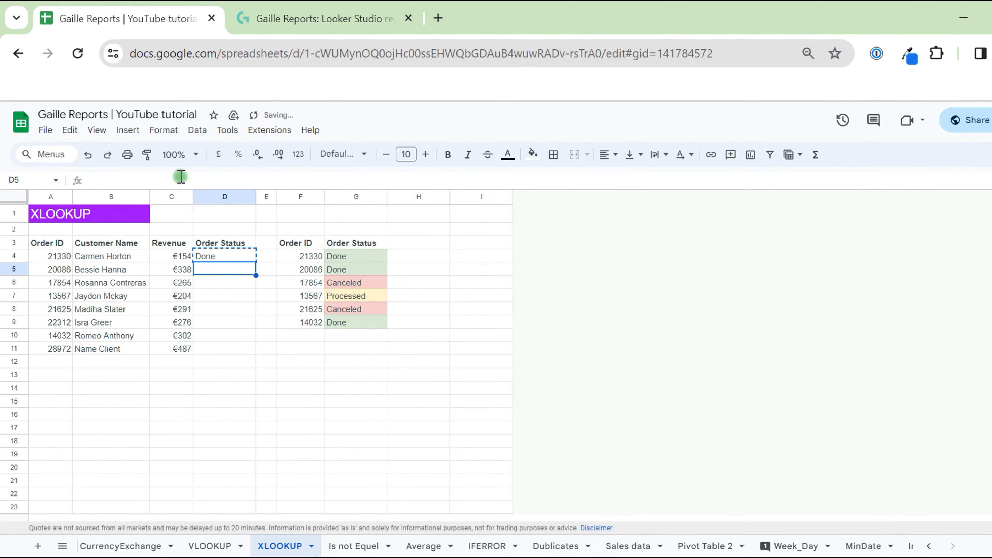
{"action": "key", "text": "shift+Down"}
{"action": "key", "text": "shift+Down"}
{"action": "key", "text": "shift+Down"}
{"action": "key", "text": "shift+Down"}
{"action": "key", "text": "shift+Down"}
{"action": "key", "text": "shift+Down"}
{"action": "key", "text": "ctrl+v"}
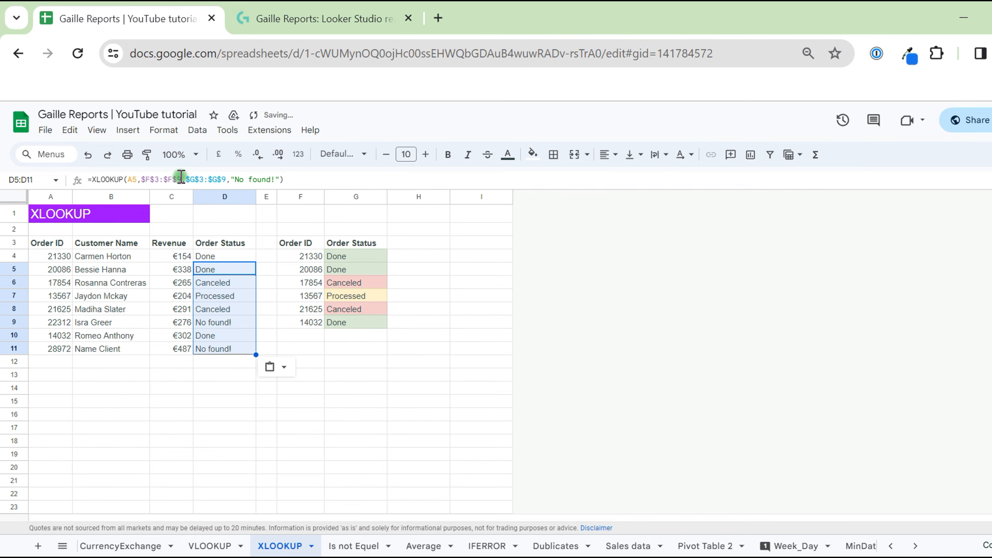
{"action": "left_click", "coordinate": [231, 243]}
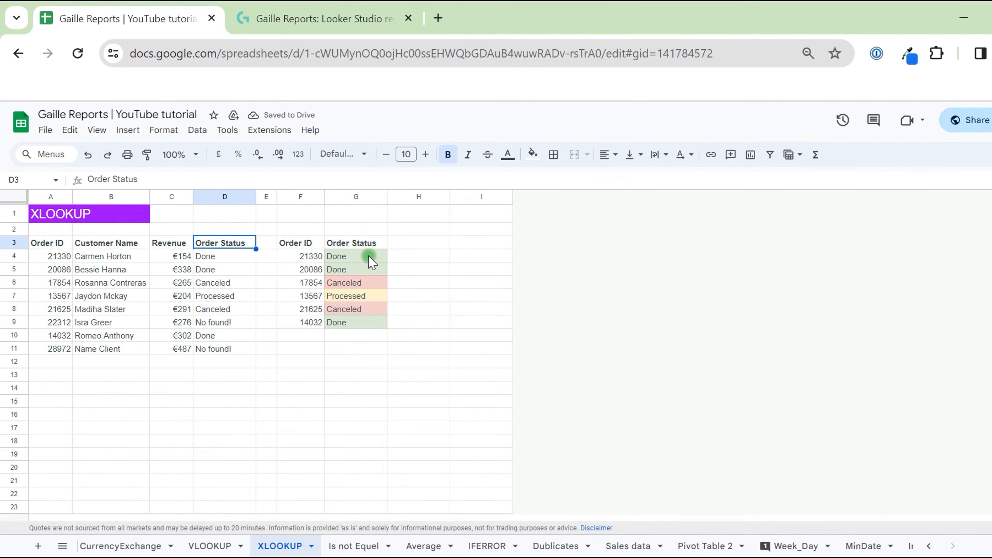
{"action": "left_click_drag", "start_coordinate": [370, 257], "coordinate": [371, 346]}
{"action": "left_click", "coordinate": [317, 369]}
{"action": "left_click", "coordinate": [421, 246]}
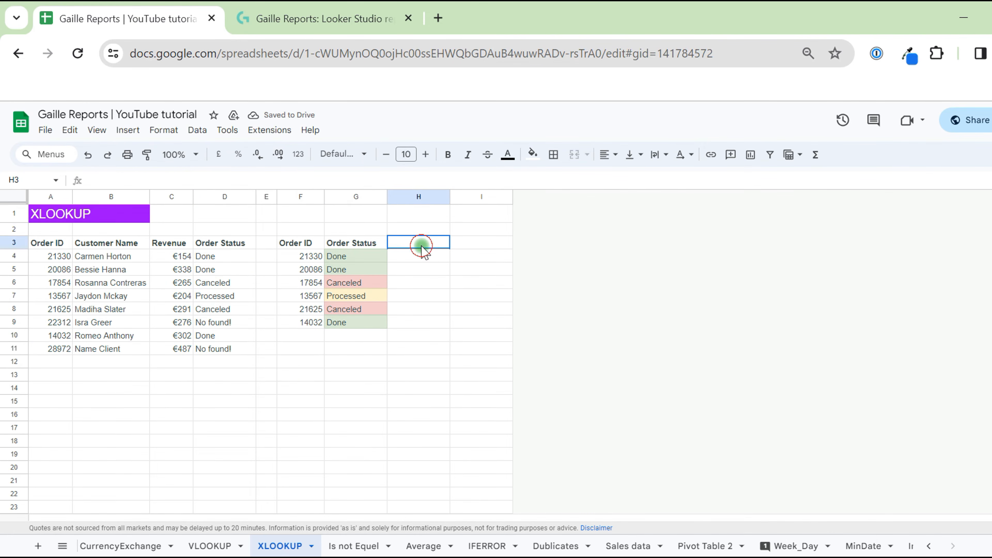
Insert one empty column directly after the Order Status column D of the first table.
{"action": "right_click", "coordinate": [225, 200]}
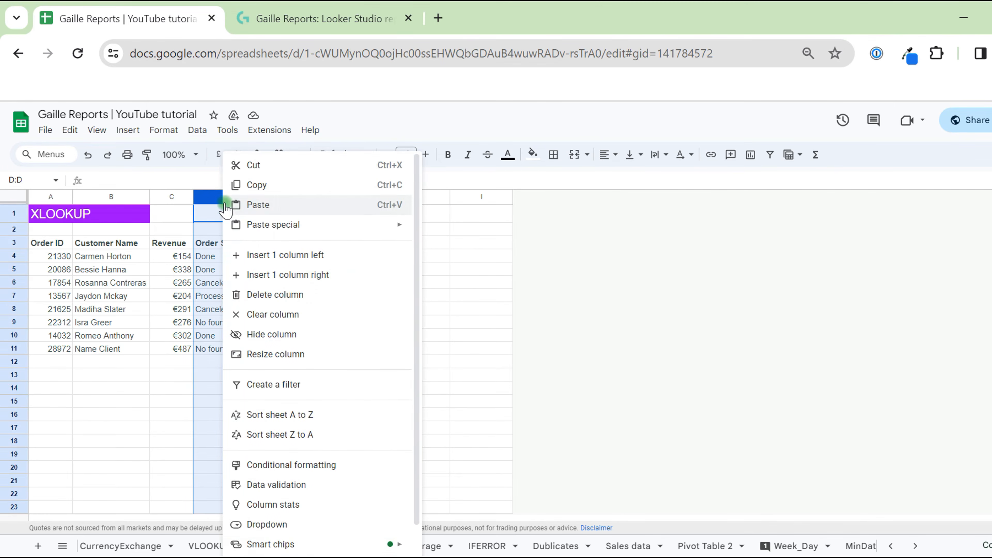
{"action": "left_click", "coordinate": [313, 280]}
{"action": "left_click", "coordinate": [293, 253]}
{"action": "left_click", "coordinate": [294, 244]}
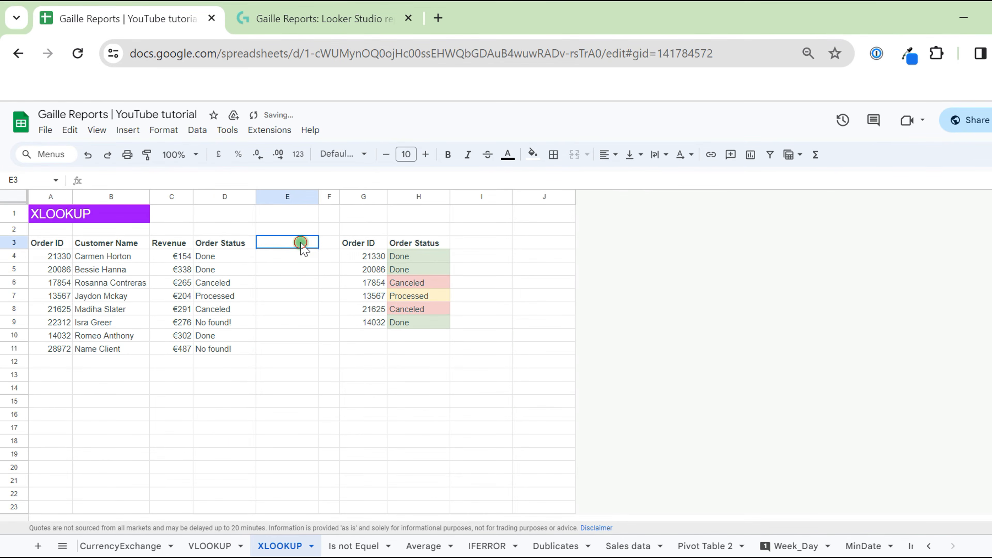
{"action": "type", "text": "Comment"}
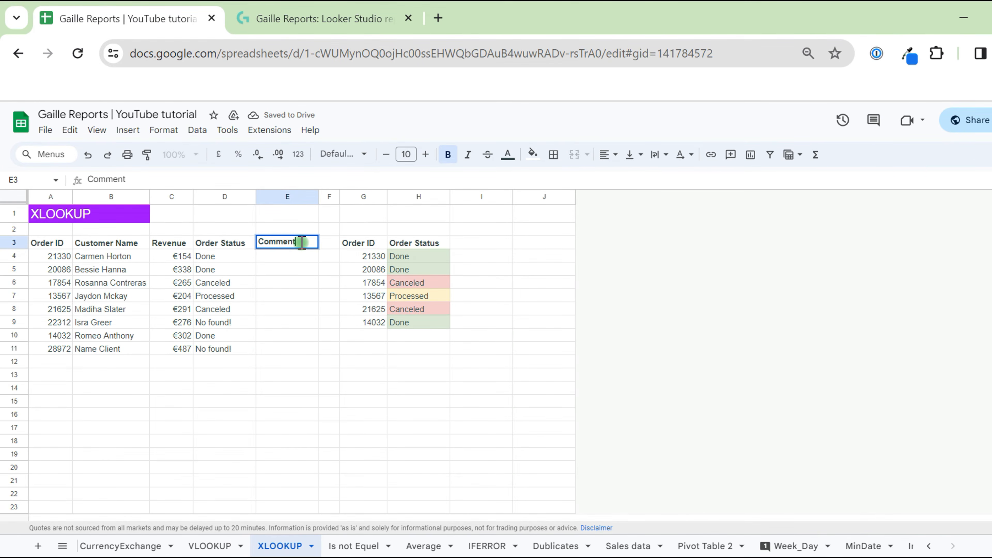
{"action": "key", "text": "Escape"}
{"action": "key", "text": "Up"}
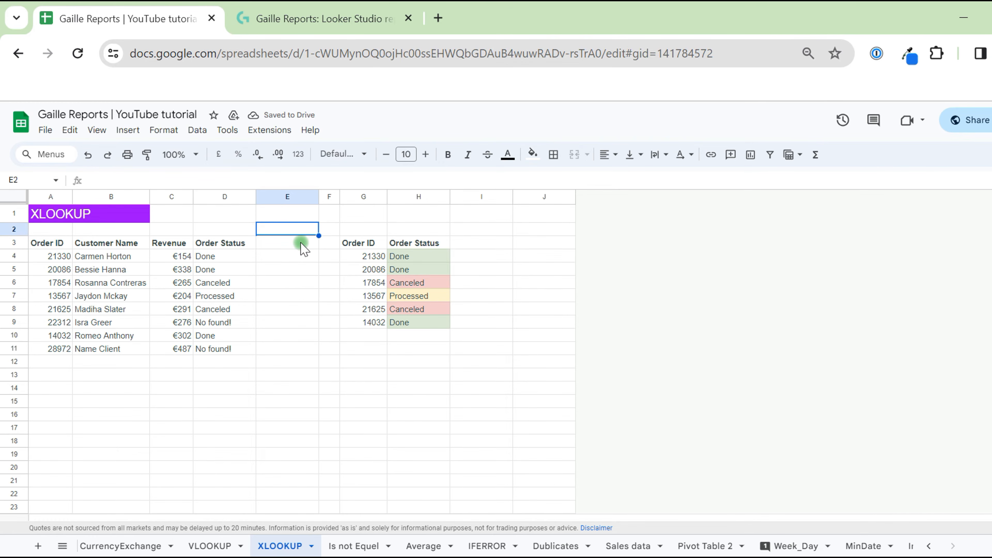
Add a "Note" header to both tables, in E3 and I3.
{"action": "left_click", "coordinate": [301, 244]}
{"action": "type", "text": "Note"}
{"action": "key", "text": "Return"}
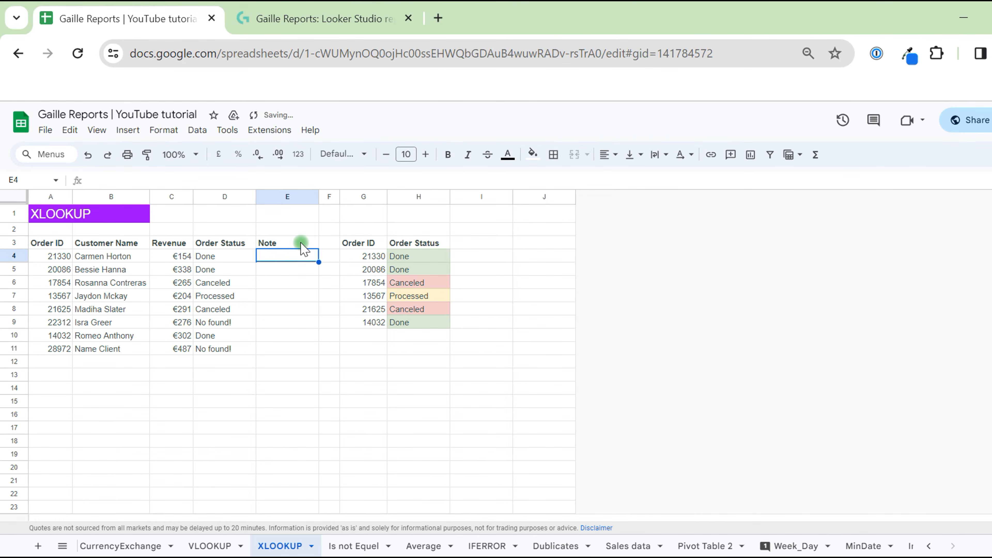
{"action": "left_click", "coordinate": [474, 247]}
{"action": "type", "text": "Note"}
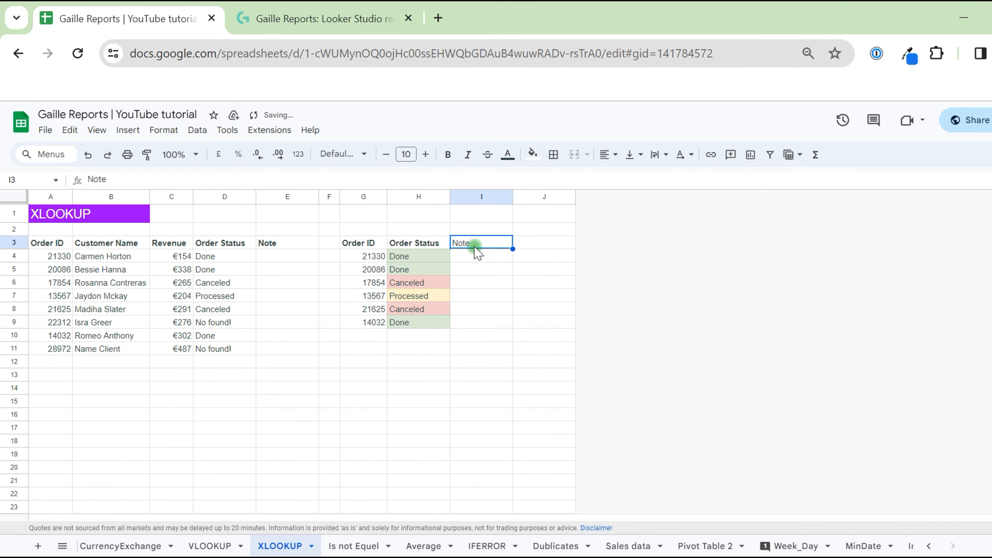
{"action": "key", "text": "Return"}
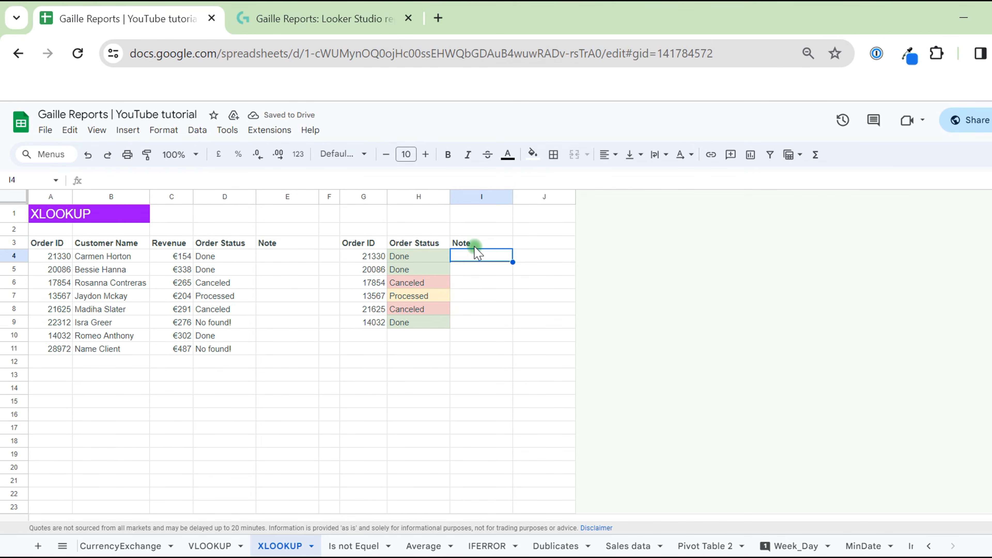
Fill the second table's Note column, I4:I9, with the values 1, 3, 5, 6, 7 and 43.
{"action": "type", "text": "1"}
{"action": "key", "text": "Return"}
{"action": "type", "text": "3"}
{"action": "key", "text": "Return"}
{"action": "type", "text": "5"}
{"action": "key", "text": "Return"}
{"action": "type", "text": "6"}
{"action": "key", "text": "Return"}
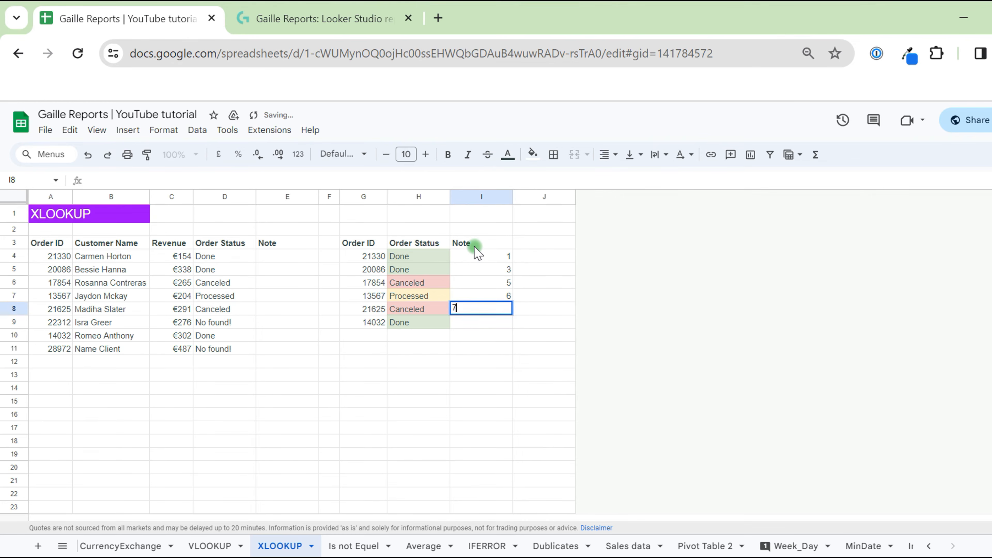
{"action": "type", "text": "7"}
{"action": "key", "text": "Return"}
{"action": "type", "text": "43"}
{"action": "key", "text": "Return"}
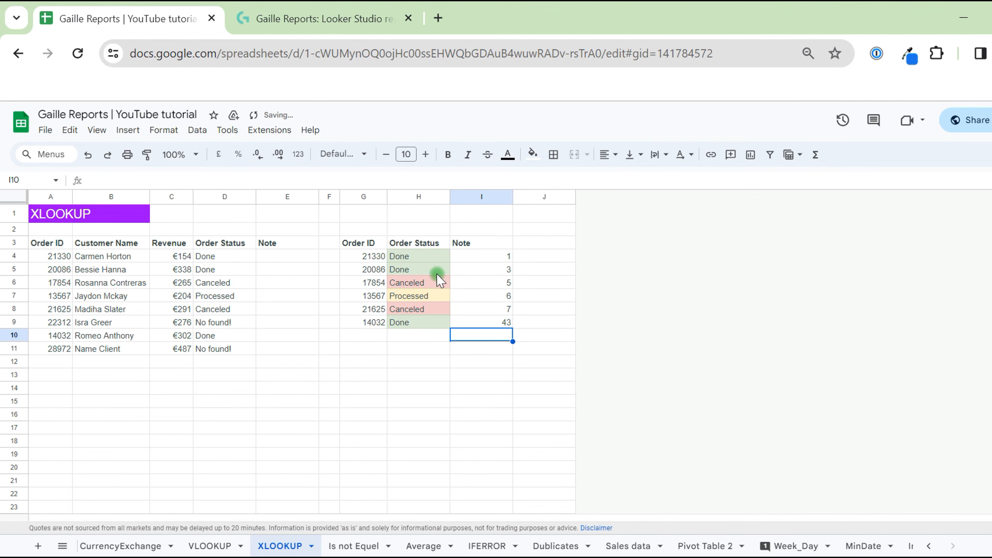
Extend the result range of the XLOOKUP formula in D4 to $H$3:$I$9 so it also returns the note.
{"action": "left_click", "coordinate": [230, 256]}
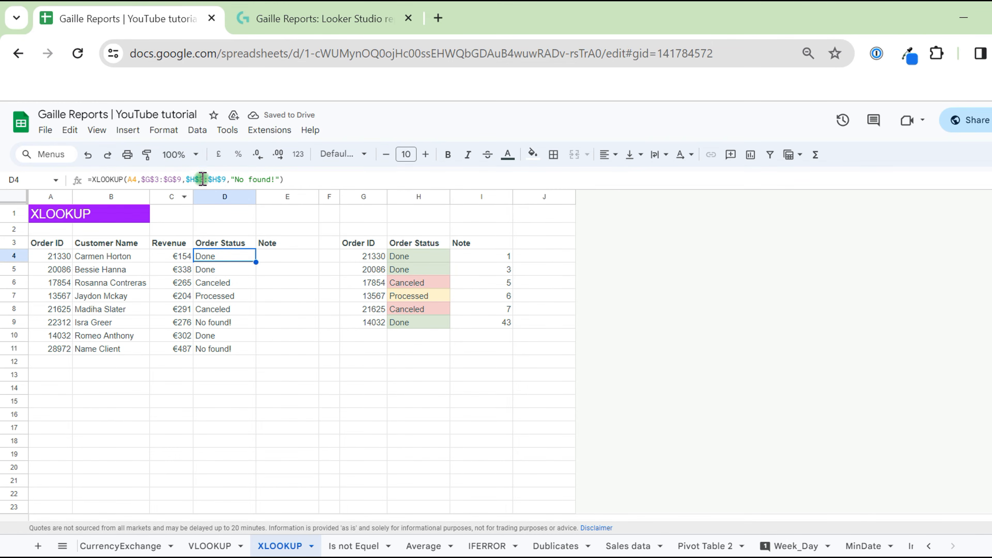
{"action": "left_click", "coordinate": [223, 179]}
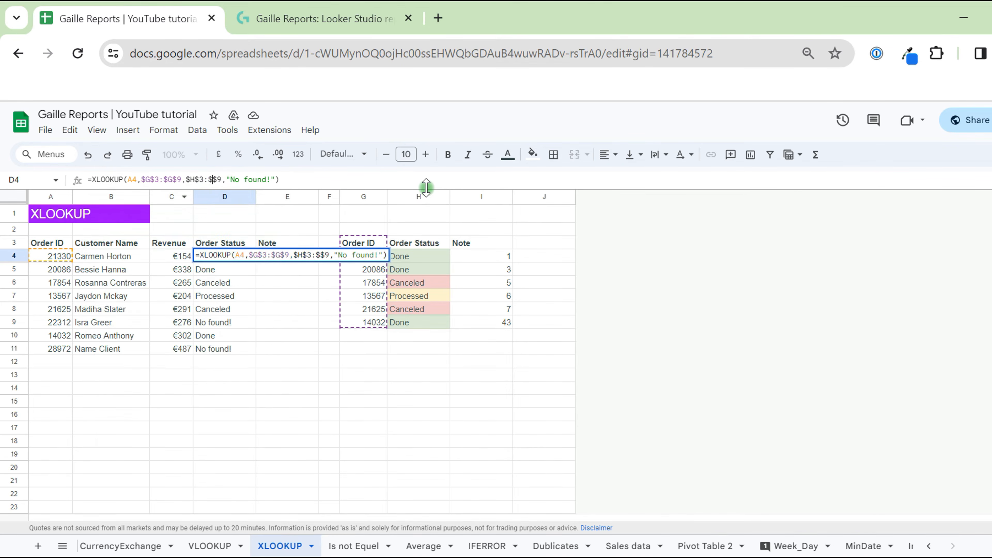
{"action": "key", "text": "BackSpace"}
{"action": "type", "text": "I"}
{"action": "key", "text": "Return"}
{"action": "key", "text": "Up"}
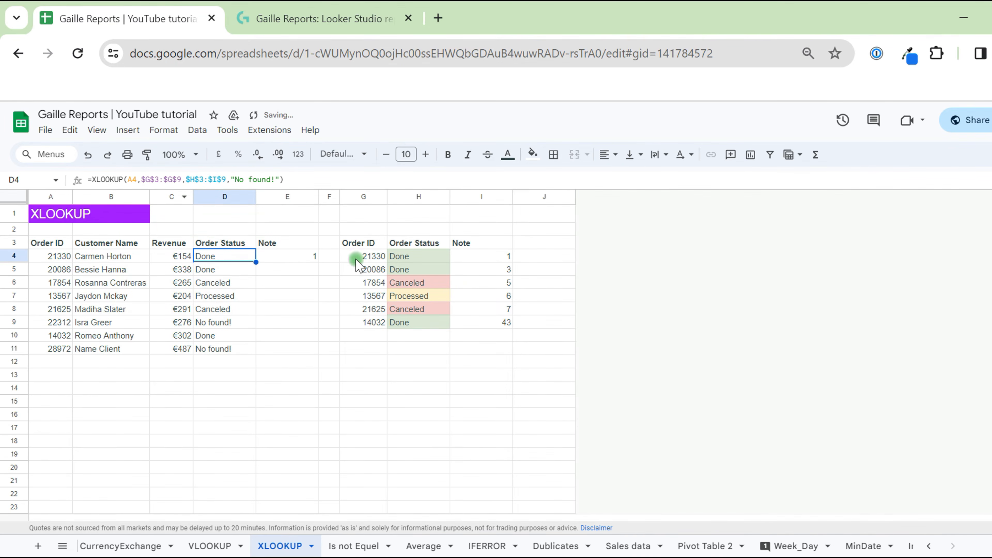
Narrow column E and copy the extended XLOOKUP formula from D4 into D5:D11.
{"action": "left_click", "coordinate": [289, 257]}
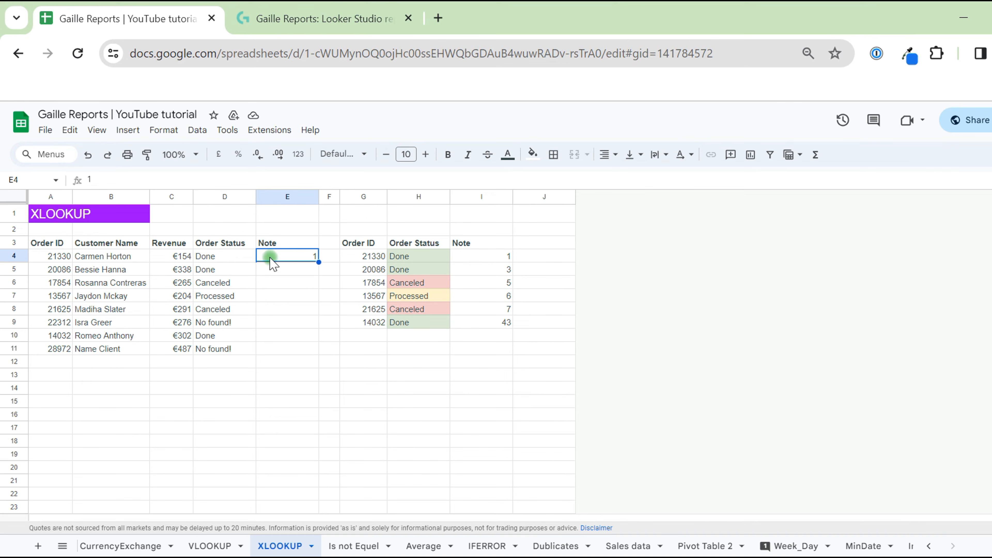
{"action": "left_click_drag", "start_coordinate": [319, 197], "coordinate": [286, 197]}
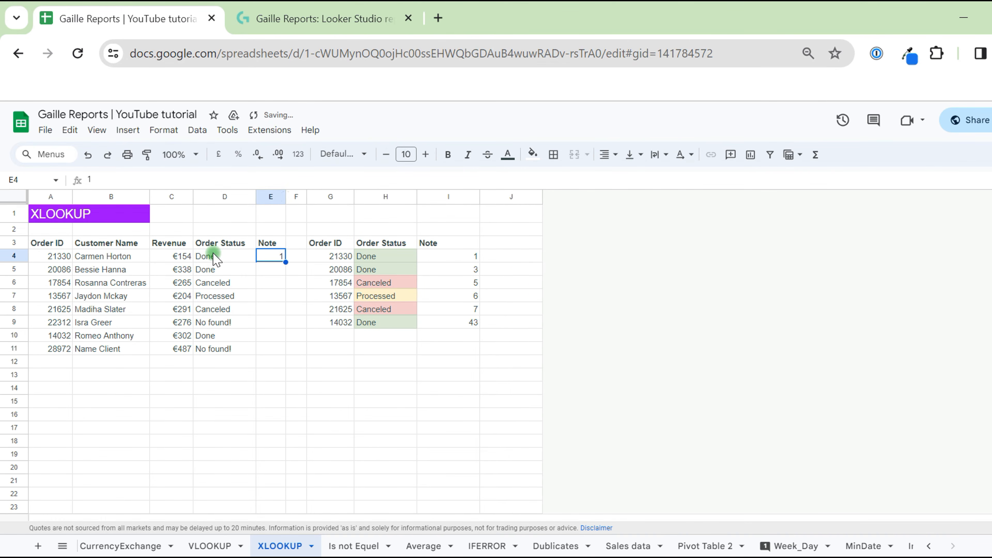
{"action": "left_click", "coordinate": [229, 258]}
{"action": "key", "text": "ctrl+c"}
{"action": "key", "text": "Down"}
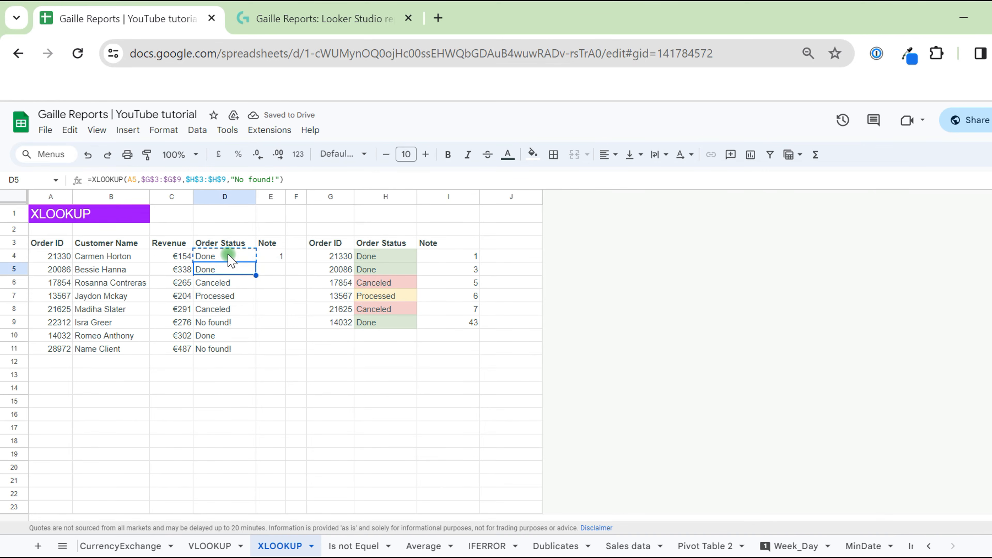
{"action": "key", "text": "ctrl+shift+Down"}
{"action": "key", "text": "ctrl+v"}
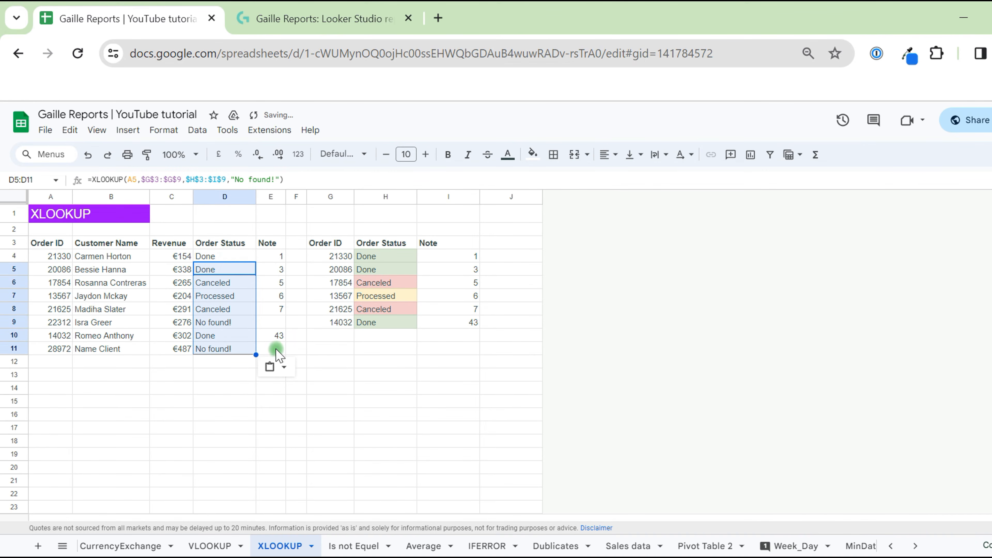
Check the notes returned in column E of the first table, including the cell E9.
{"action": "left_click", "coordinate": [271, 322]}
{"action": "left_click_drag", "start_coordinate": [271, 257], "coordinate": [270, 363]}
{"action": "left_click", "coordinate": [252, 427]}
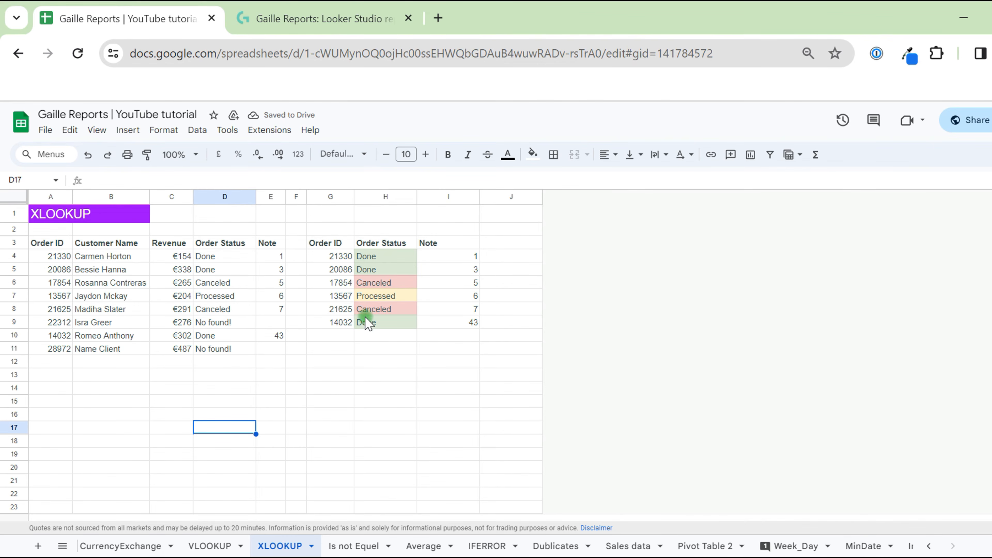
Start an XLOOKUP formula in G12 with "Revenue" as the search key.
{"action": "left_click", "coordinate": [170, 246]}
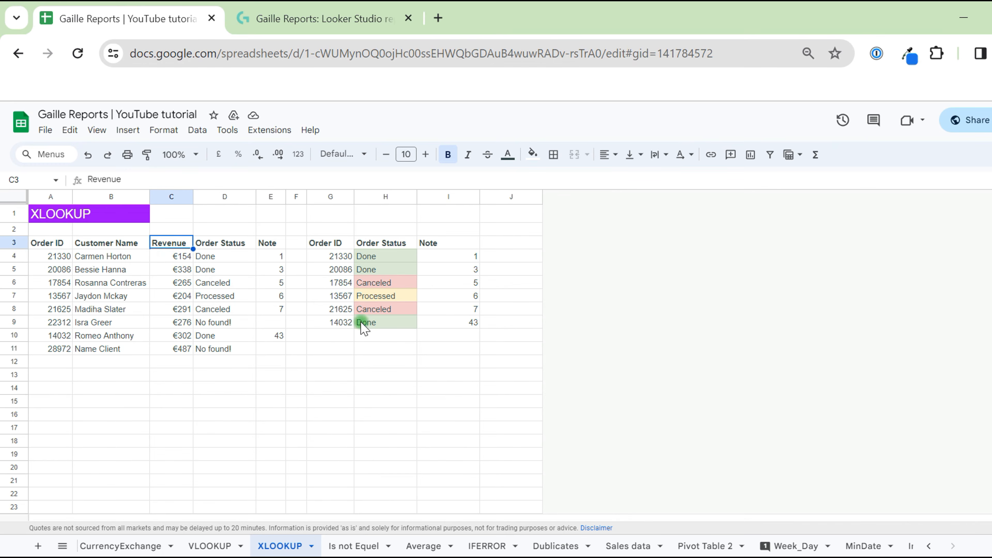
{"action": "left_click", "coordinate": [331, 361]}
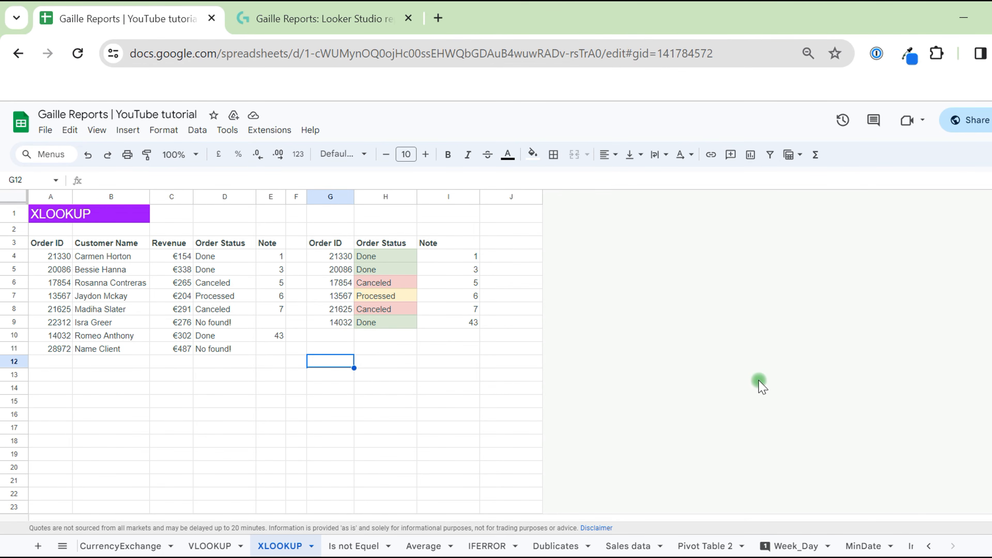
{"action": "type", "text": "="}
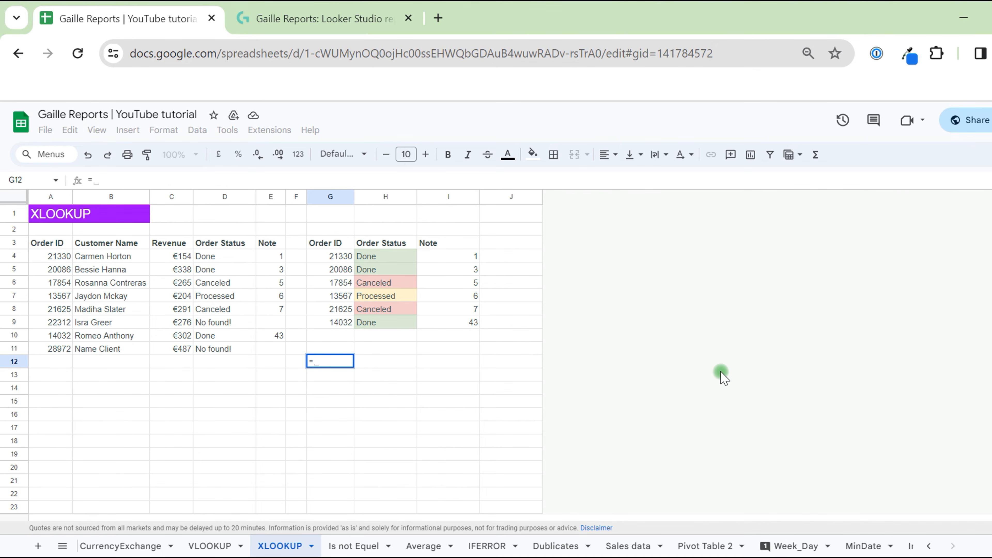
{"action": "type", "text": "xl"}
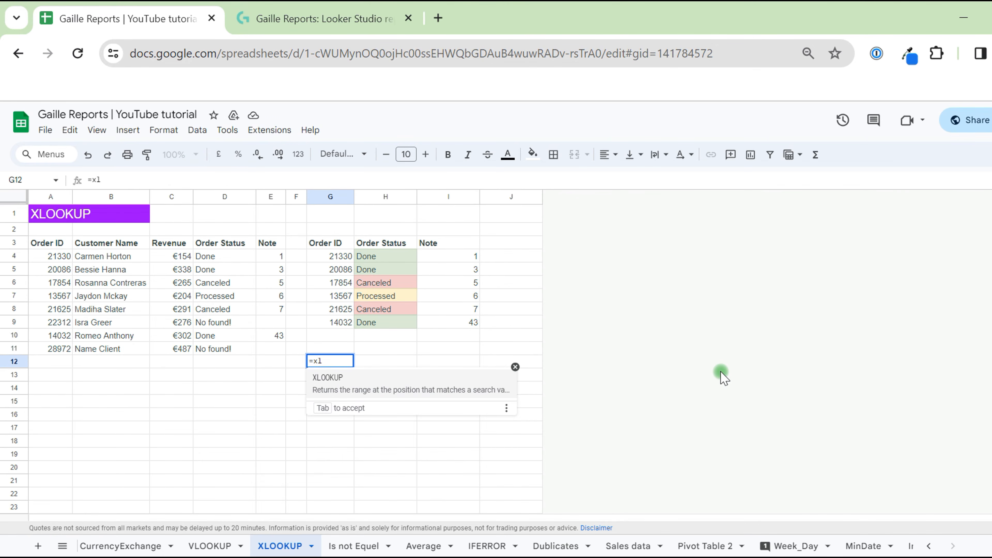
{"action": "left_click", "coordinate": [418, 385]}
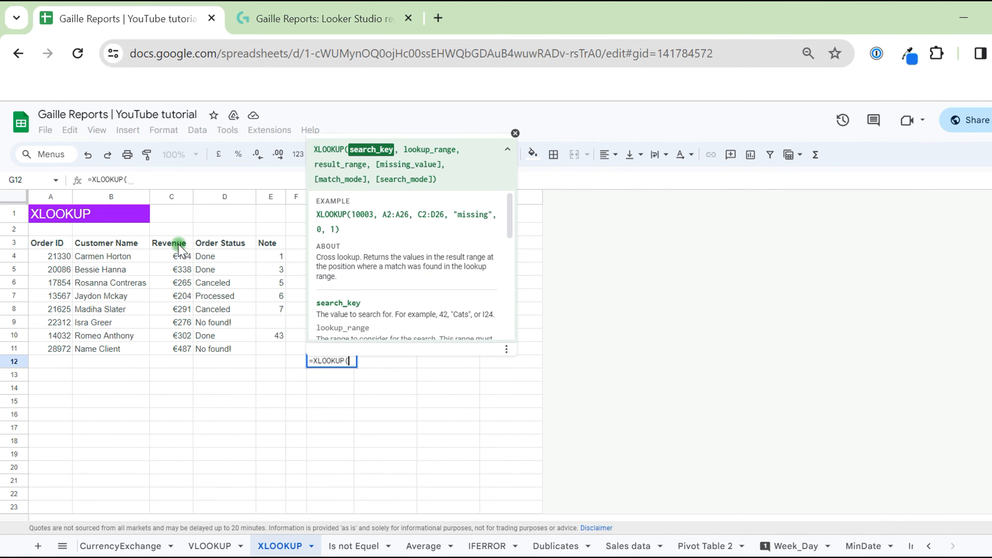
{"action": "type", "text": "\"Re"}
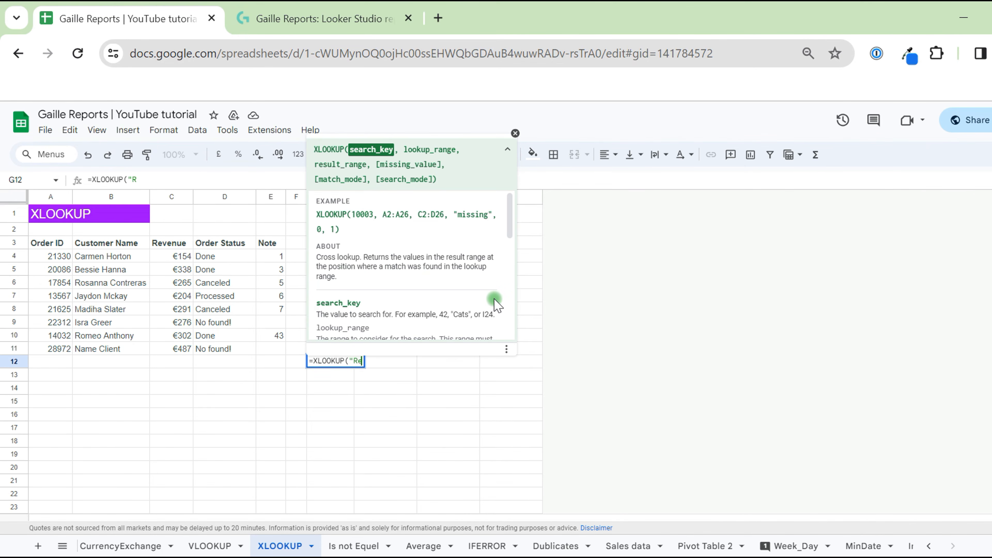
{"action": "type", "text": "venue\","}
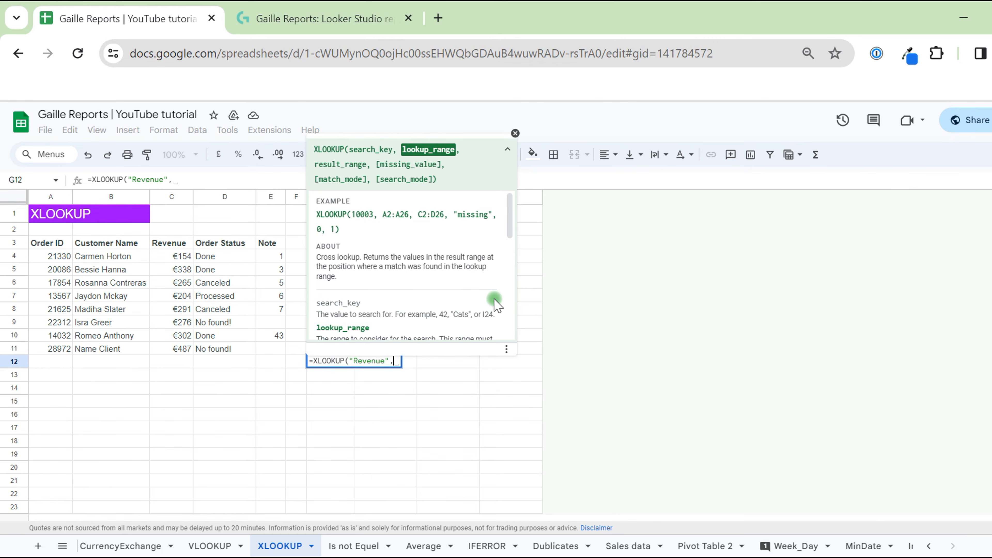
Complete the G12 formula with lookup range A3:E3 and result range A3:E19, and enter it.
{"action": "left_click_drag", "start_coordinate": [48, 246], "coordinate": [262, 248]}
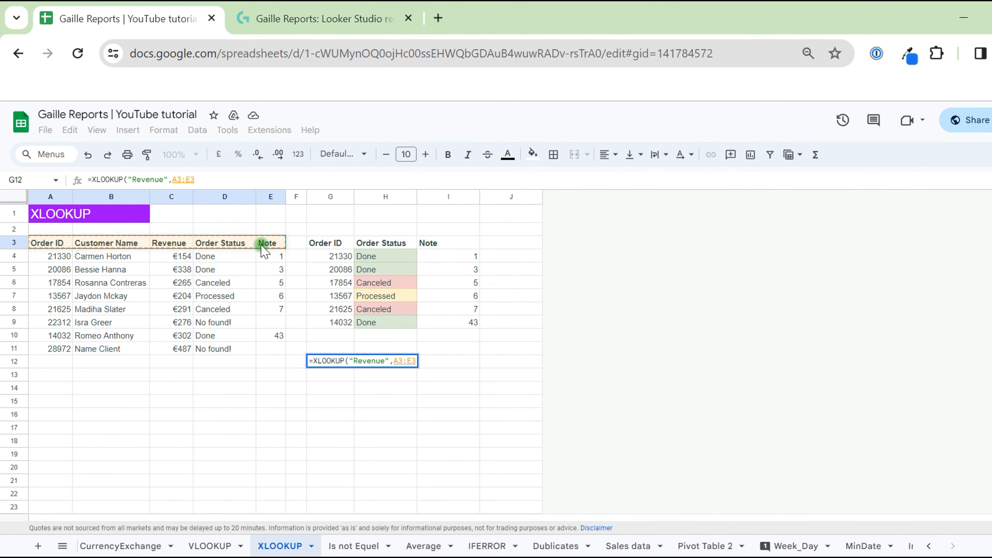
{"action": "type", "text": ","}
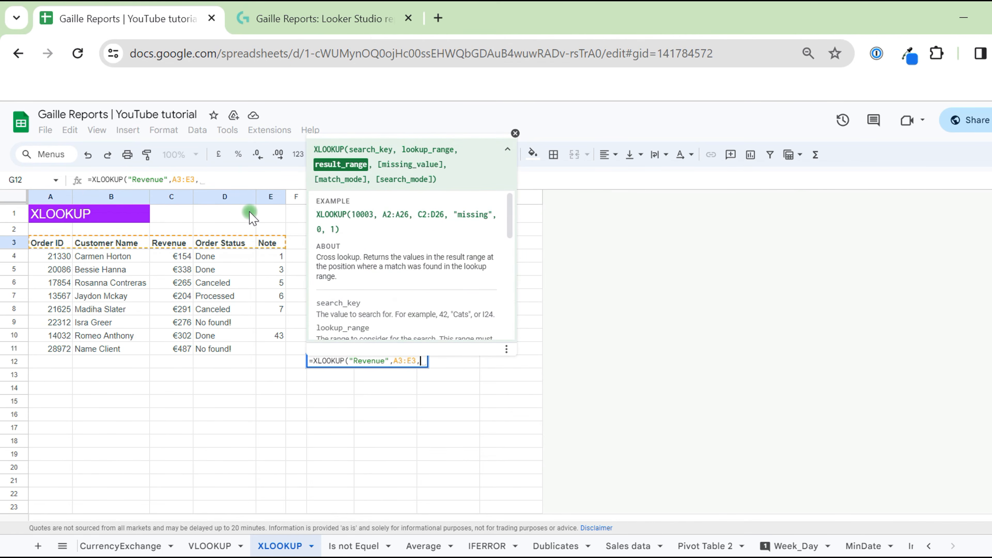
{"action": "left_click_drag", "start_coordinate": [42, 244], "coordinate": [111, 309]}
{"action": "left_click_drag", "start_coordinate": [224, 411], "coordinate": [273, 454]}
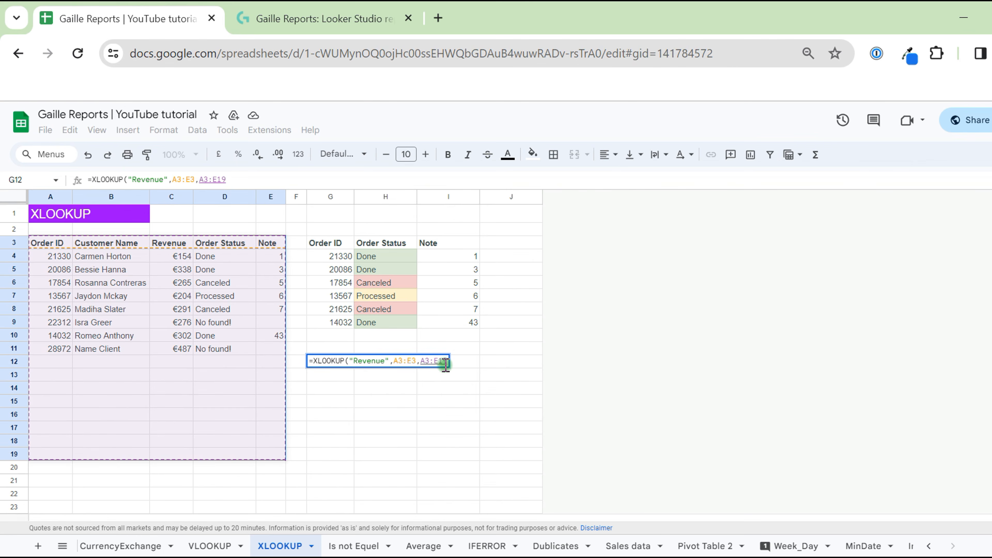
{"action": "key", "text": "Return"}
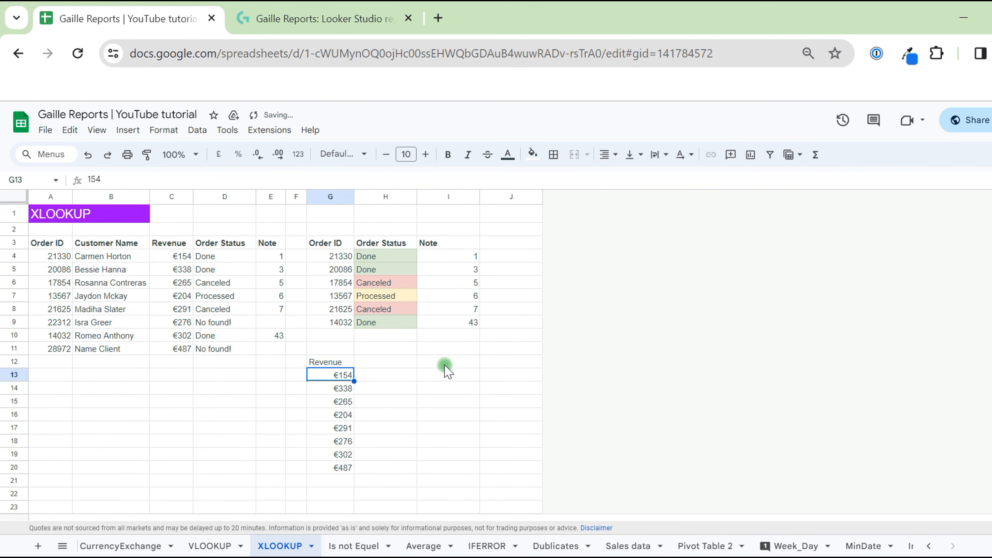